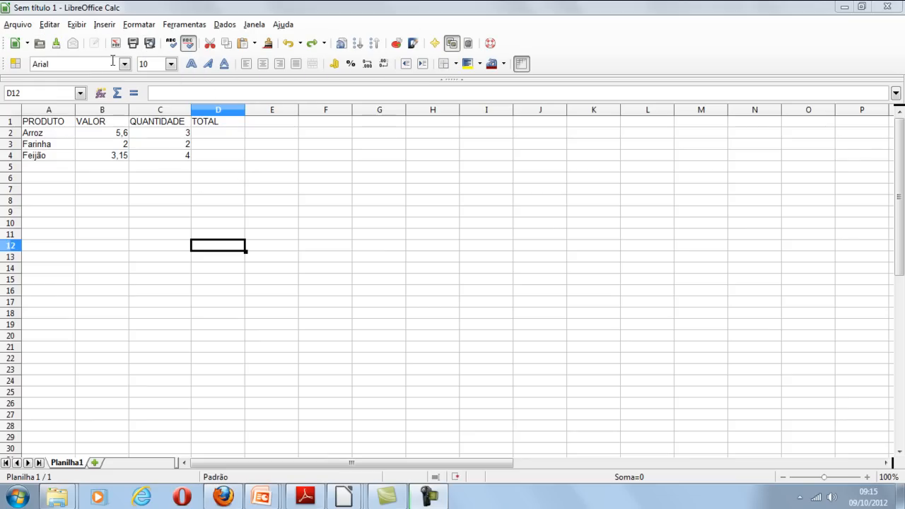
click(171, 64)
click(170, 64)
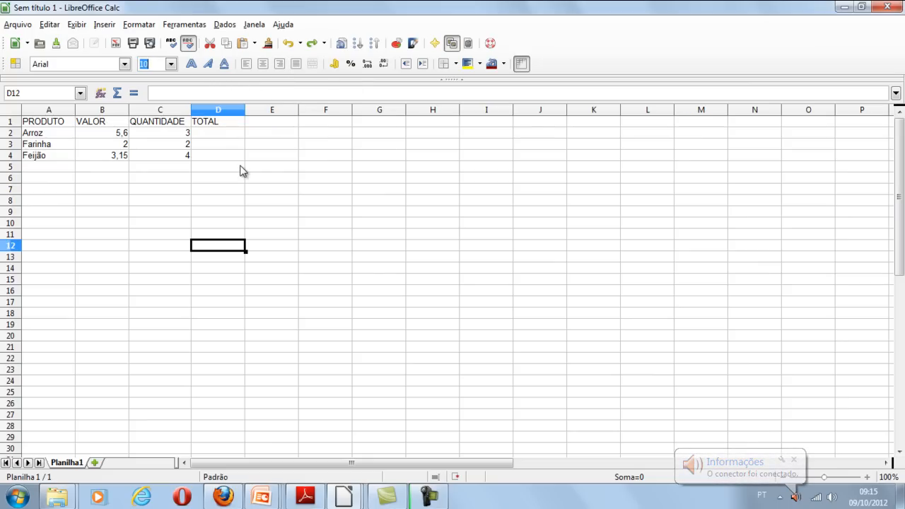
click(280, 158)
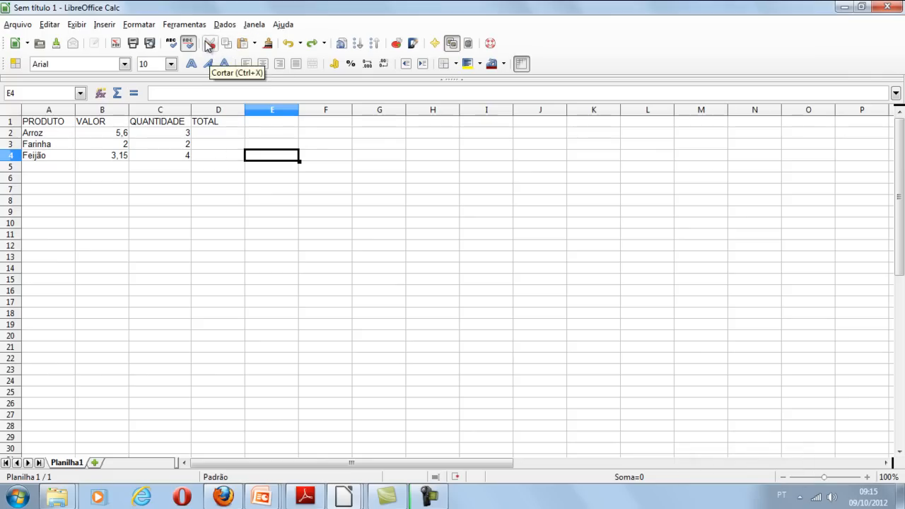
Cut the TOTAL heading from cell D1 and paste it into cell H14.
click(216, 127)
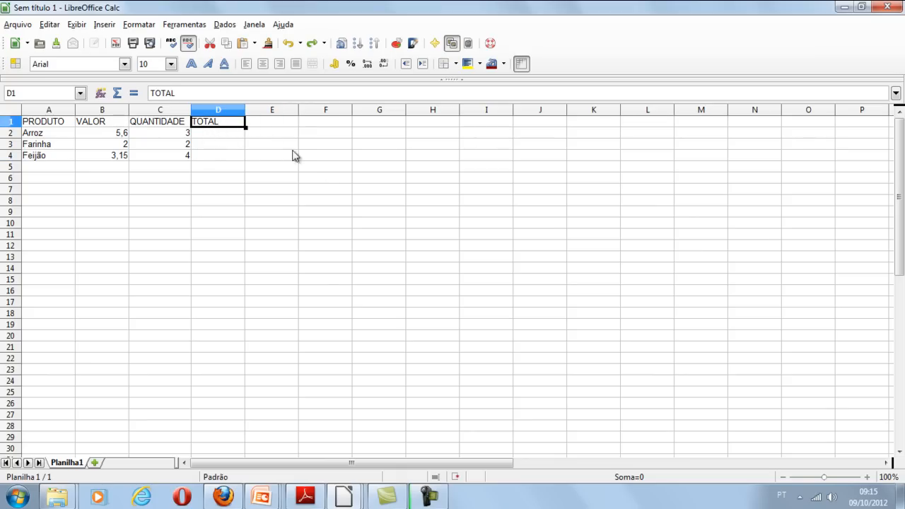
click(211, 48)
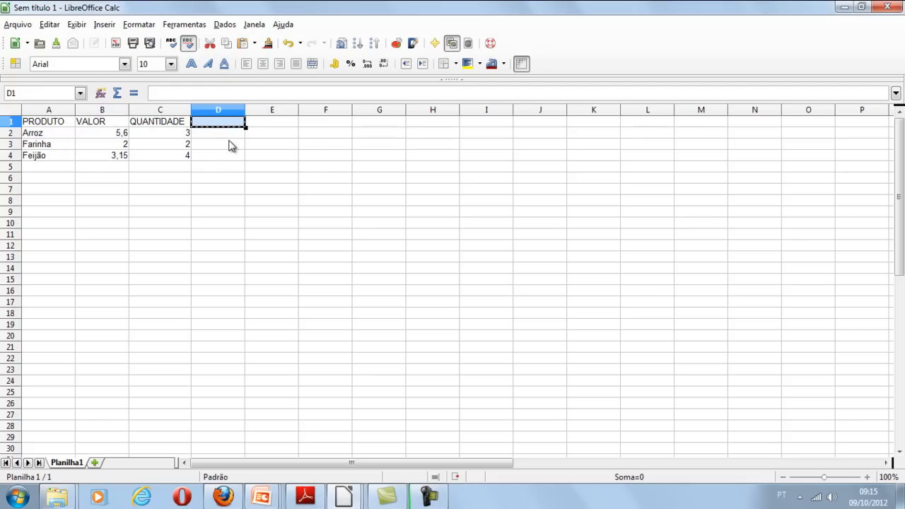
click(441, 274)
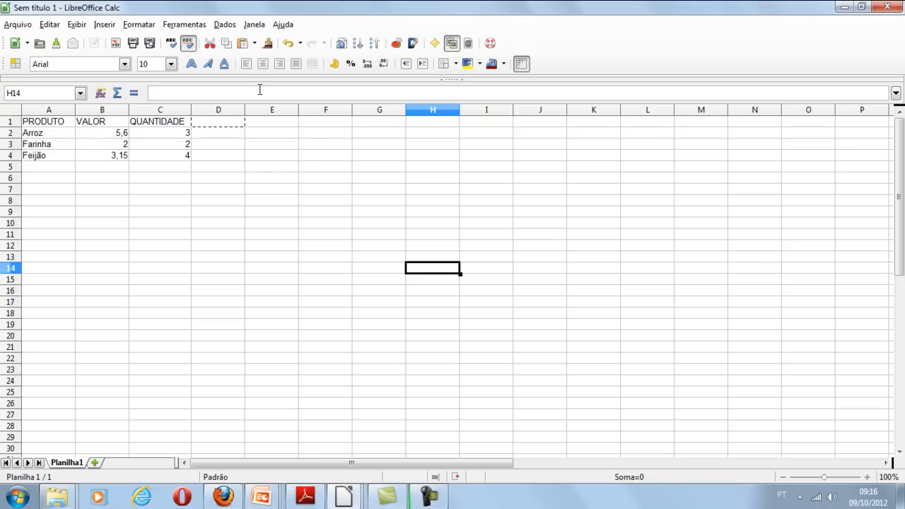
click(244, 45)
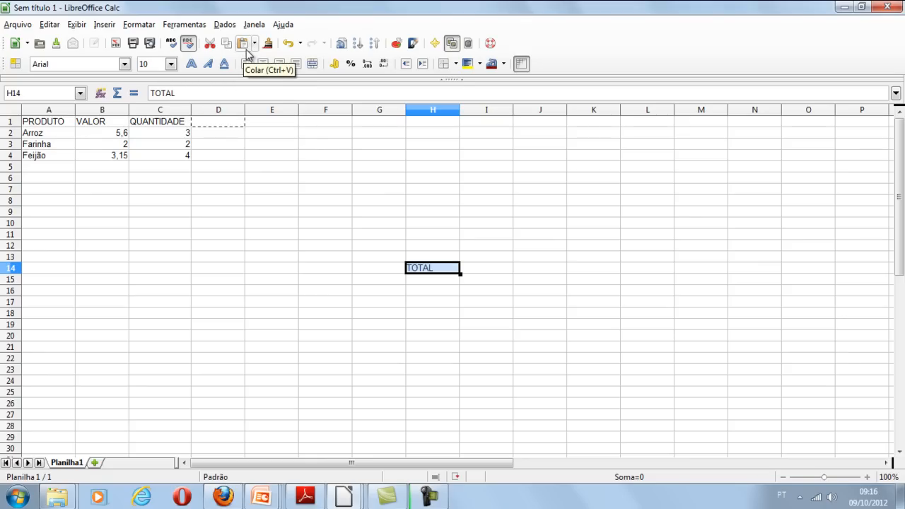
Copy the TOTAL text in cell H14 and paste the copy into cell F7.
key(Down)
key(Down)
key(Down)
click(434, 266)
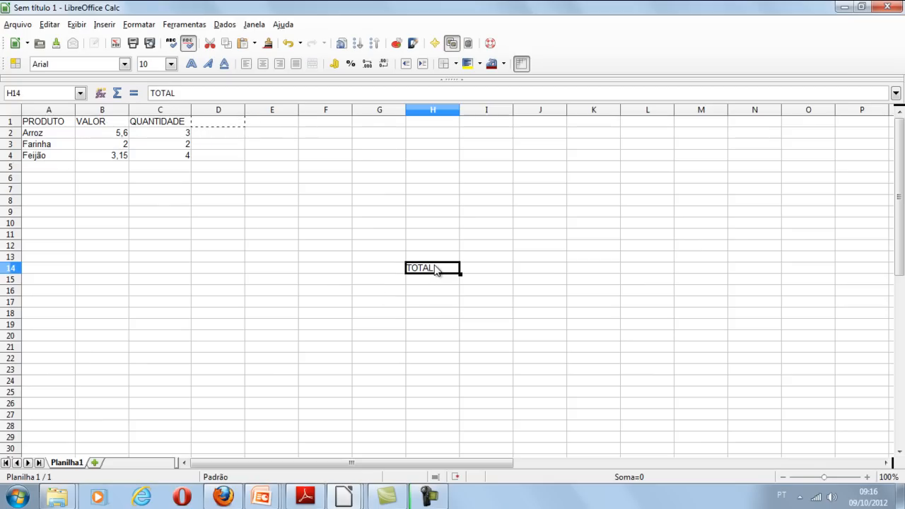
click(228, 43)
click(326, 191)
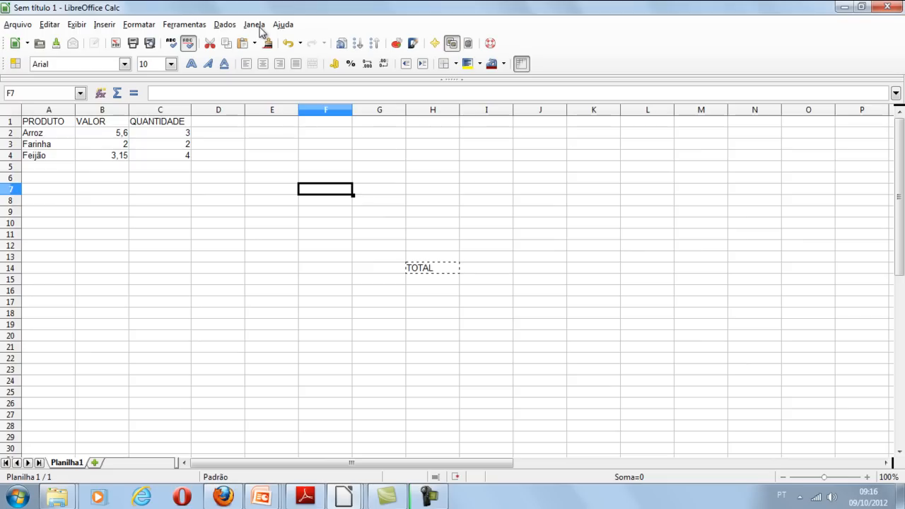
click(244, 44)
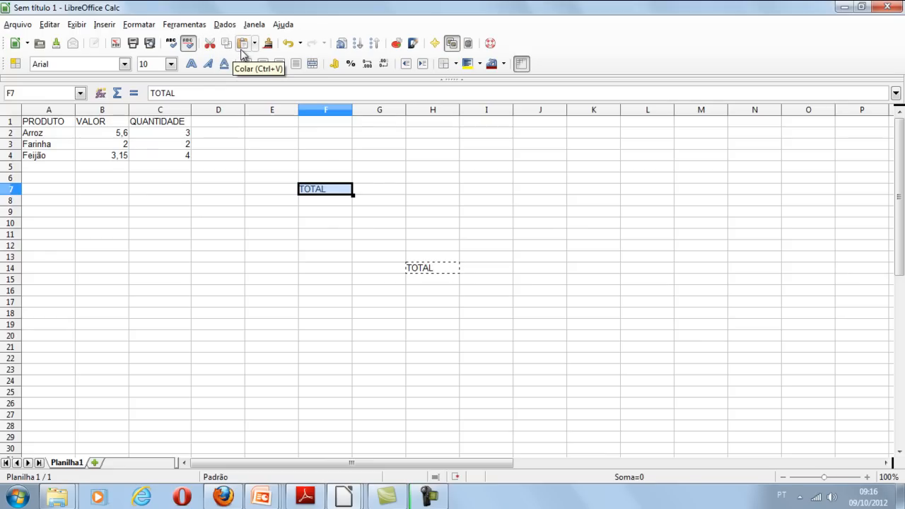
Cut TOTAL from cell F7, paste it back into D1 as the column heading, and delete the copy in H14.
click(315, 191)
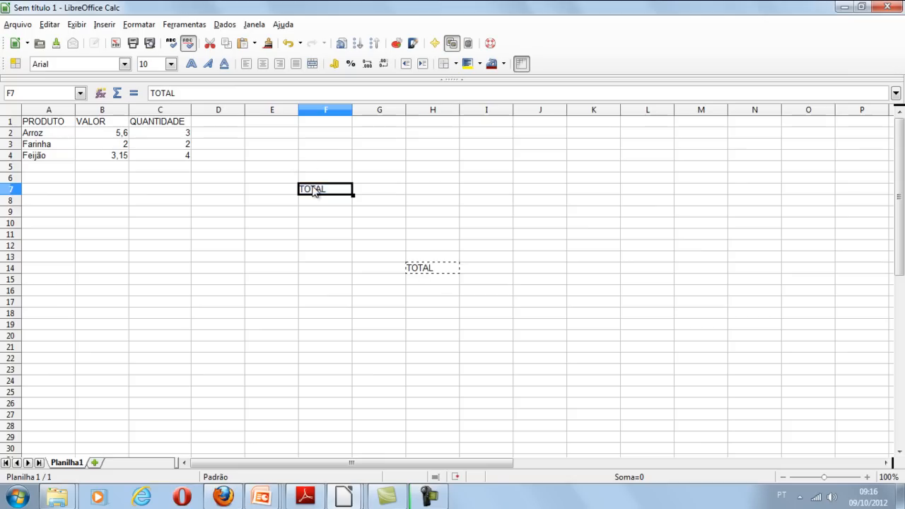
click(211, 44)
click(217, 125)
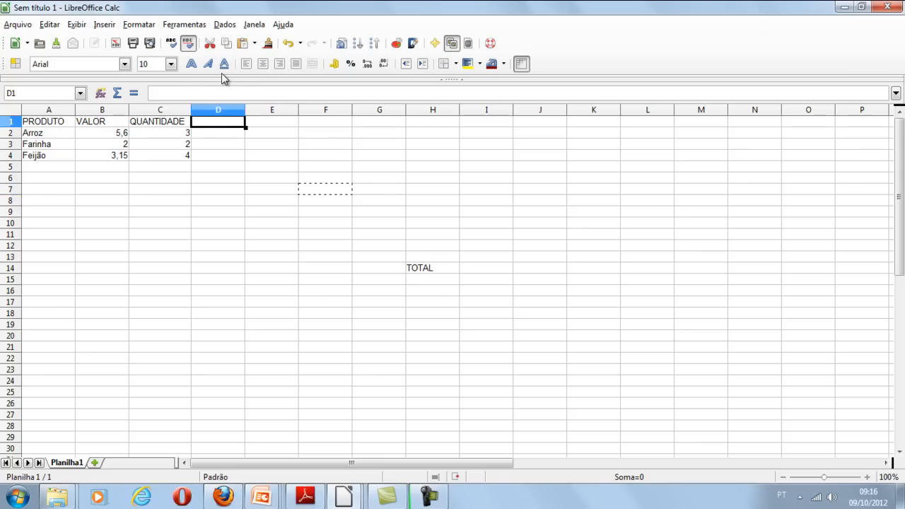
click(241, 44)
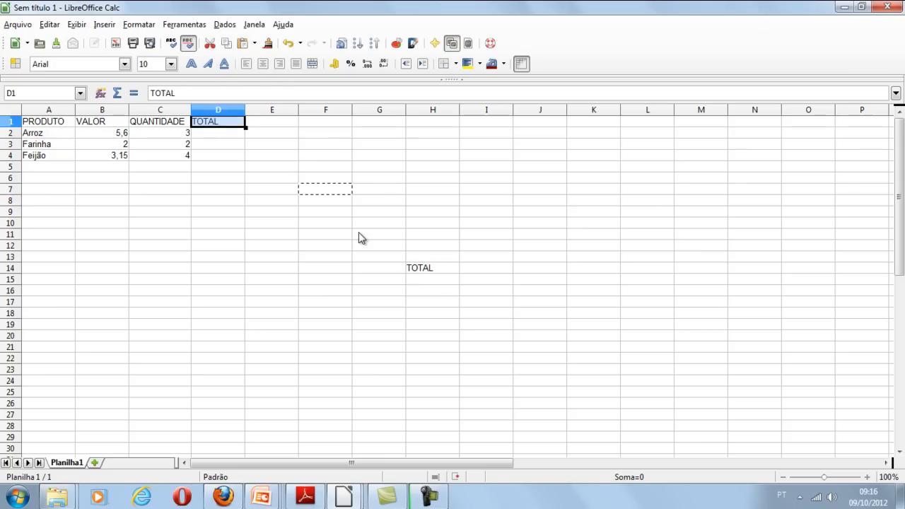
click(422, 272)
key(Delete)
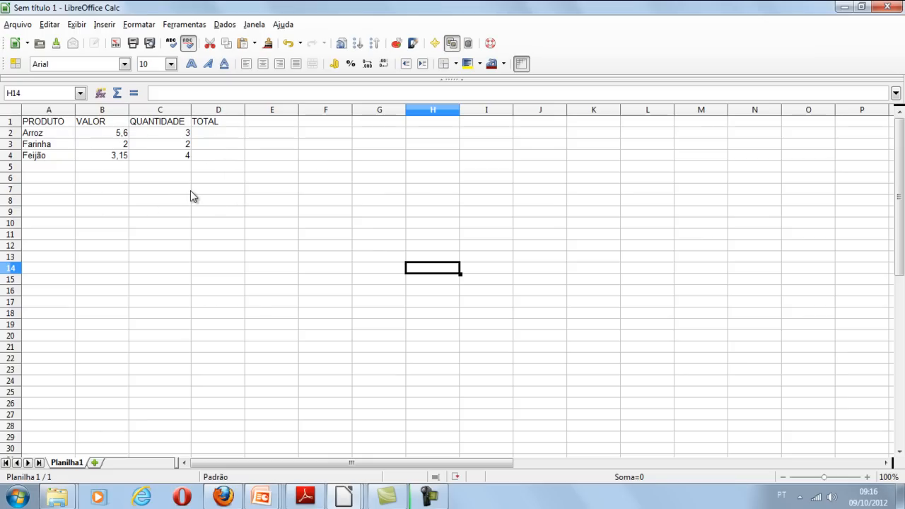
Apply the currency number format to the VALOR prices in cells B2 to B4.
click(114, 136)
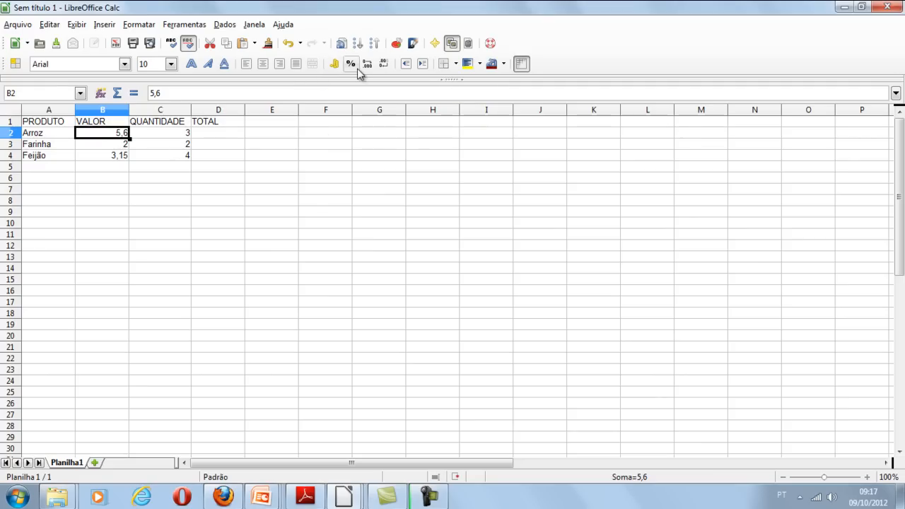
click(336, 65)
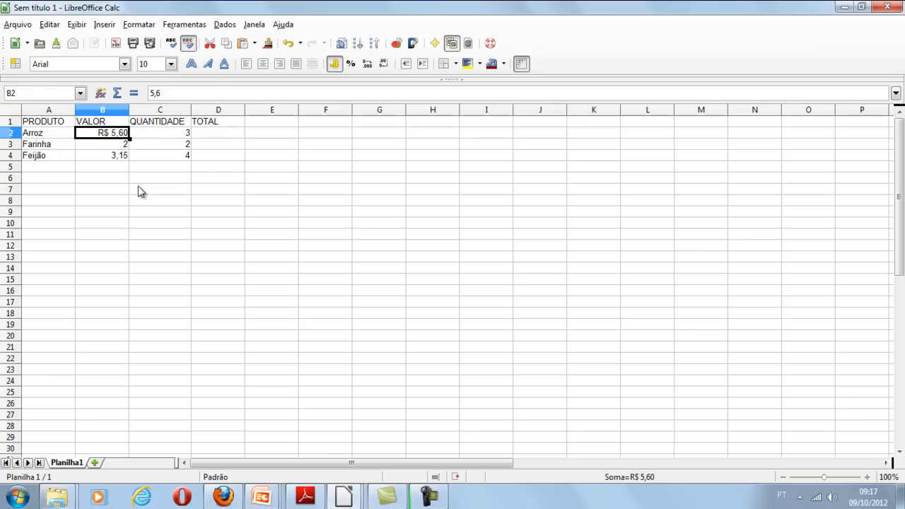
key(Down)
click(117, 157)
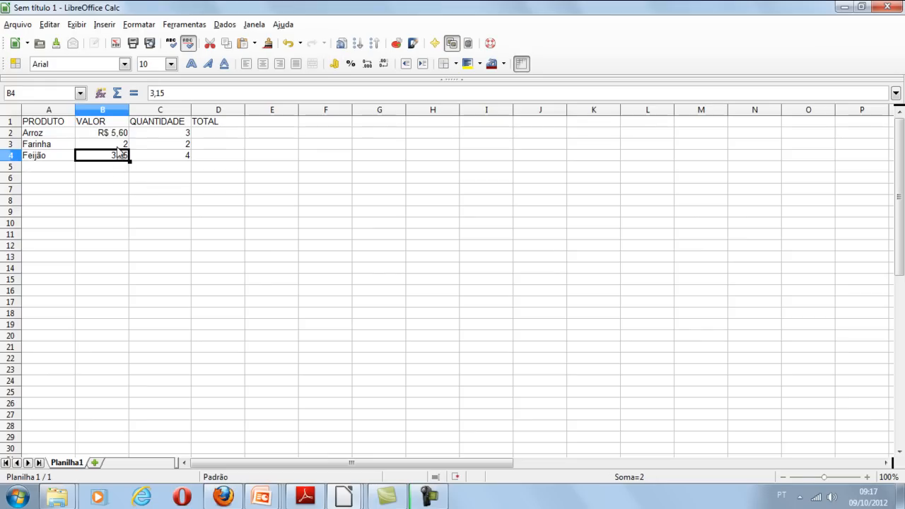
click(117, 136)
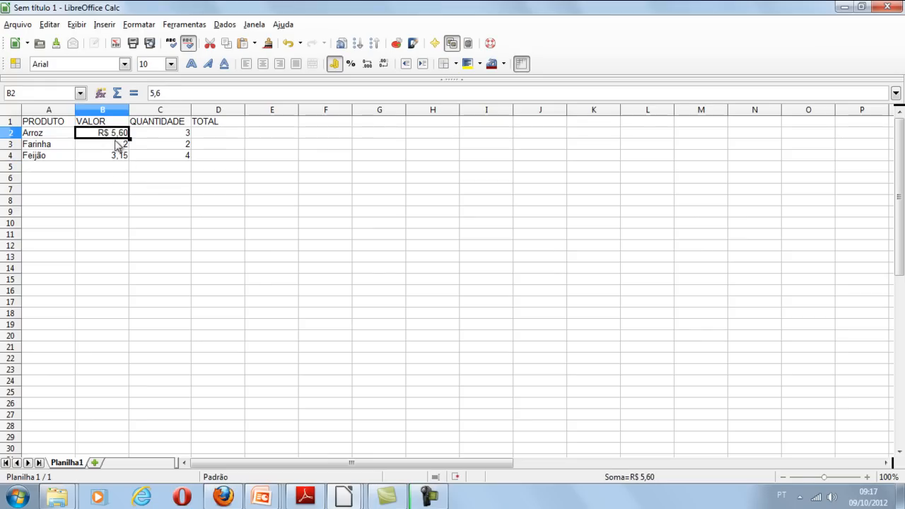
drag(118, 145, 115, 156)
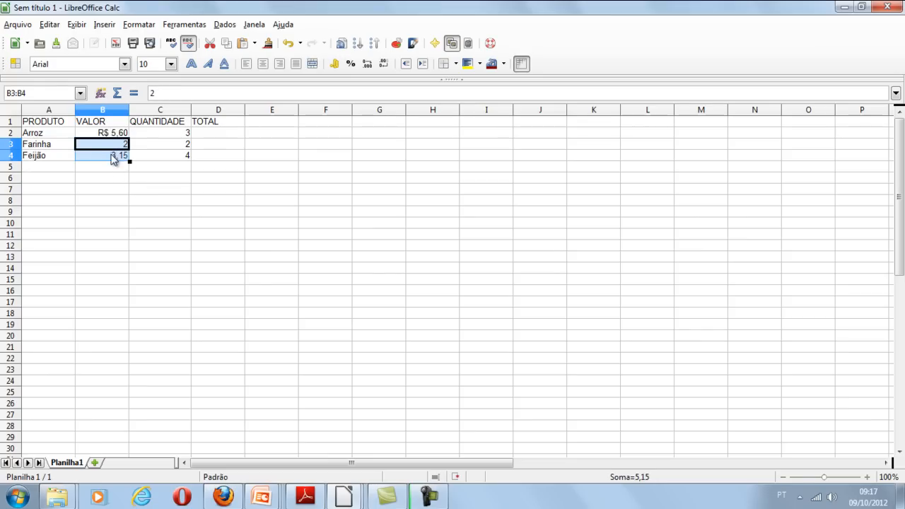
click(337, 65)
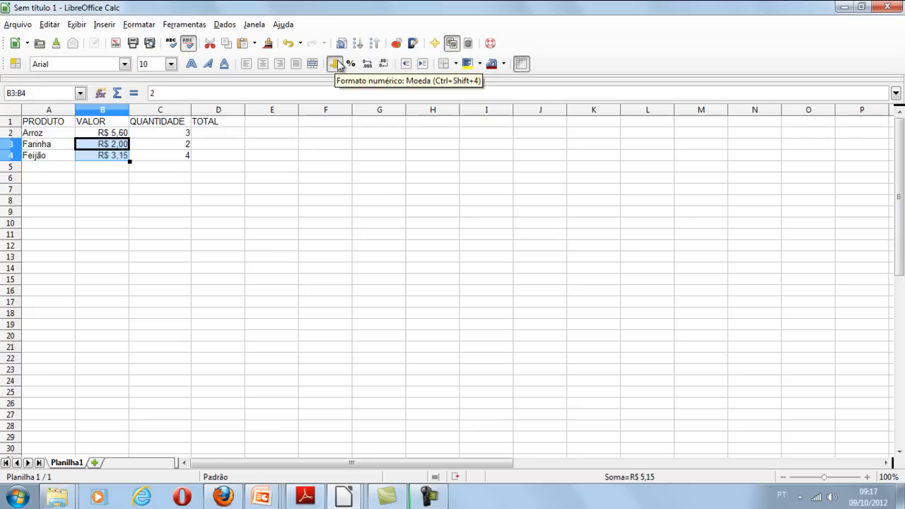
Try to show decimals in the Arroz quantity by entering 3,00 in cell C2.
click(184, 137)
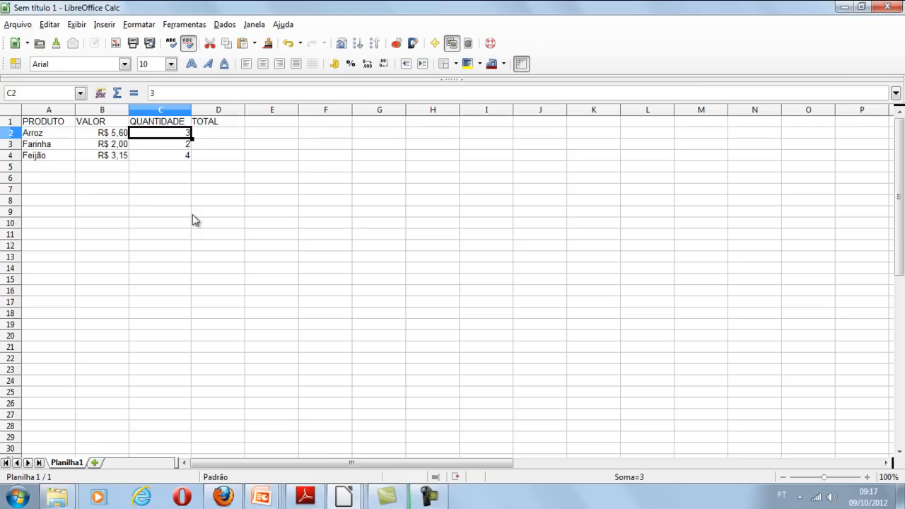
text(3,00)
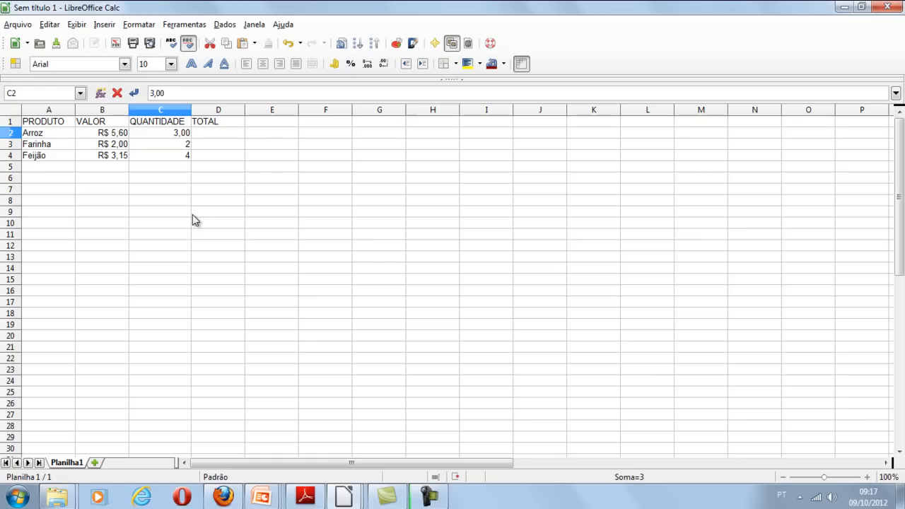
click(234, 134)
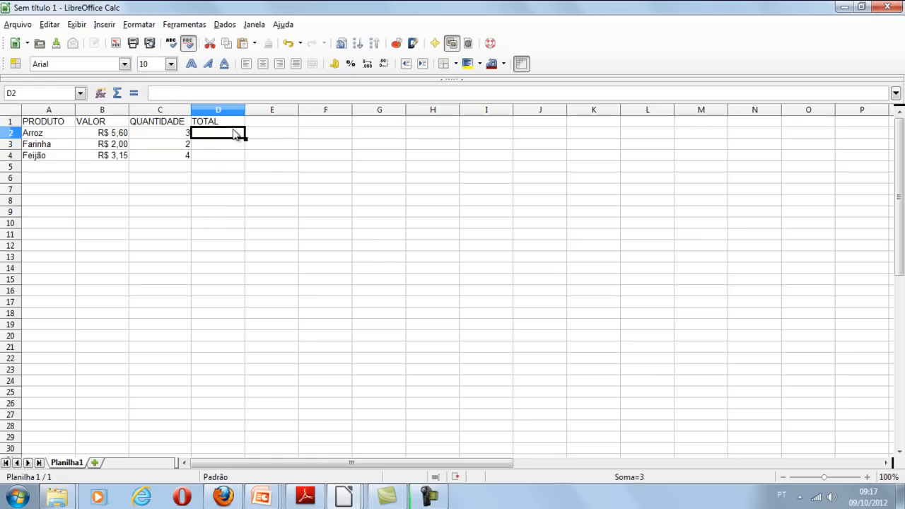
Format the QUANTIDADE values in cells C2 to C4 with two decimal places.
key(Left)
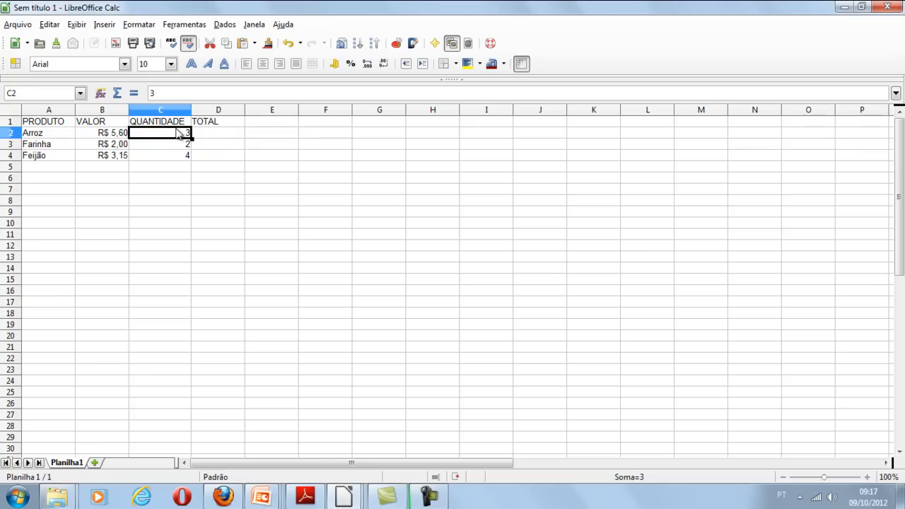
drag(183, 139, 177, 159)
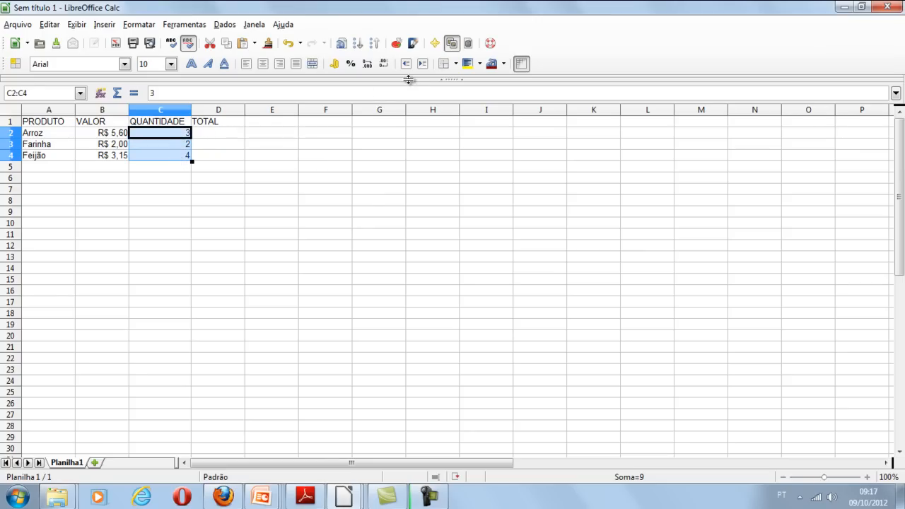
click(370, 63)
click(369, 63)
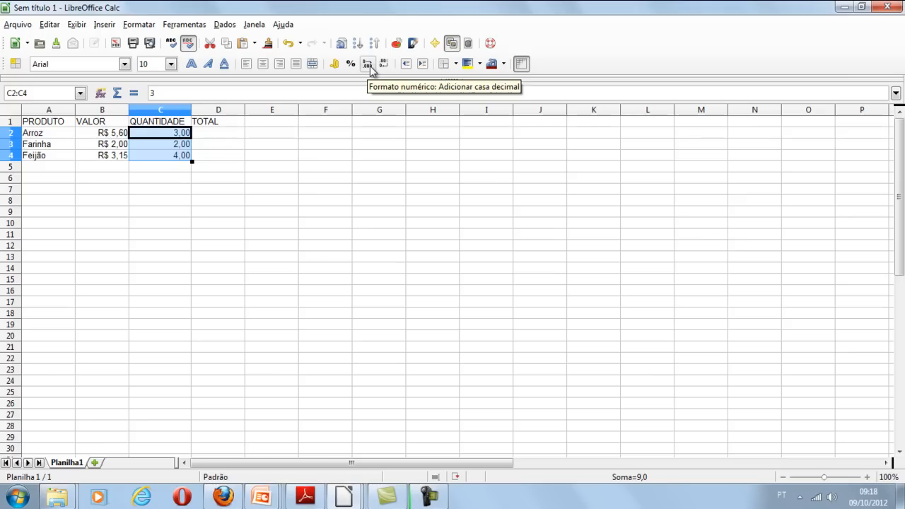
click(369, 64)
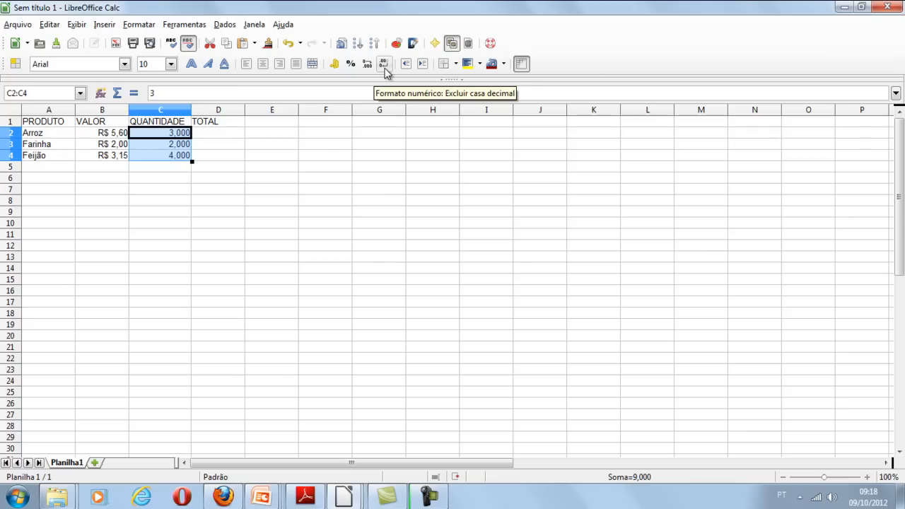
click(383, 65)
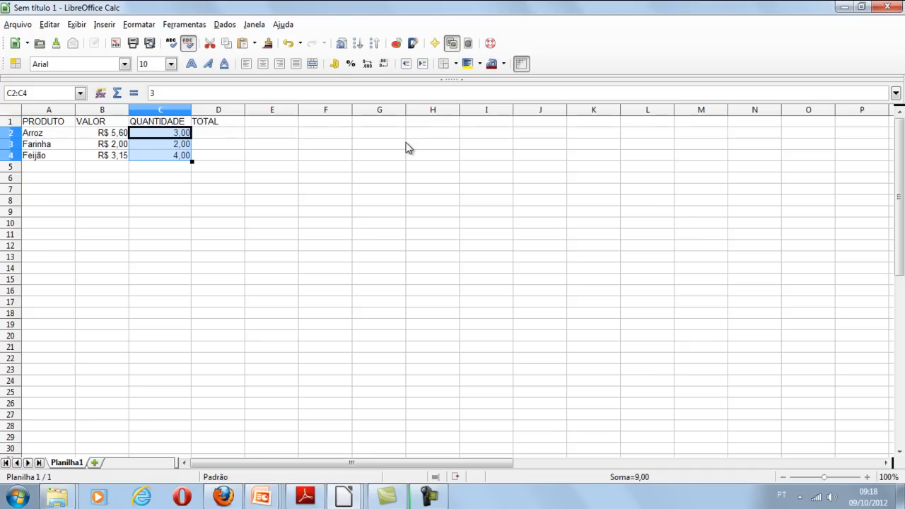
Enter the formula =B2*C2 in cell D2 to multiply the Arroz price by its quantity.
click(241, 133)
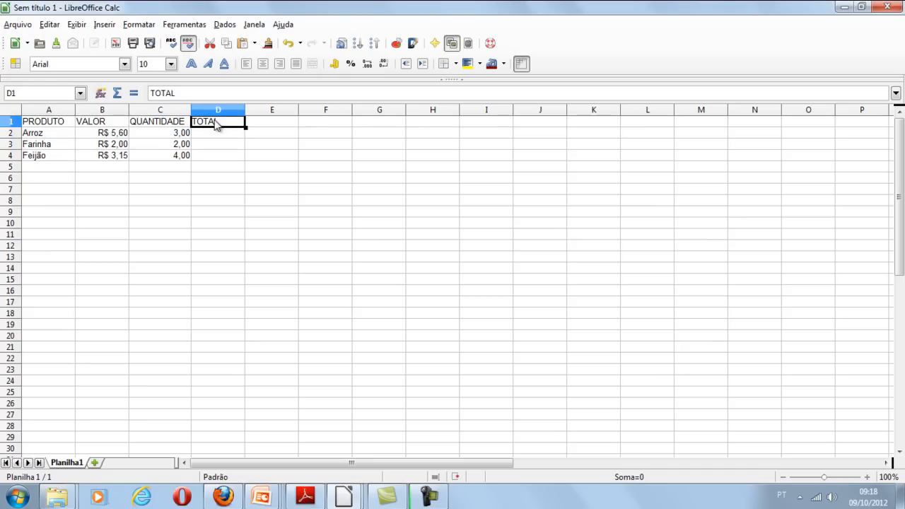
click(205, 139)
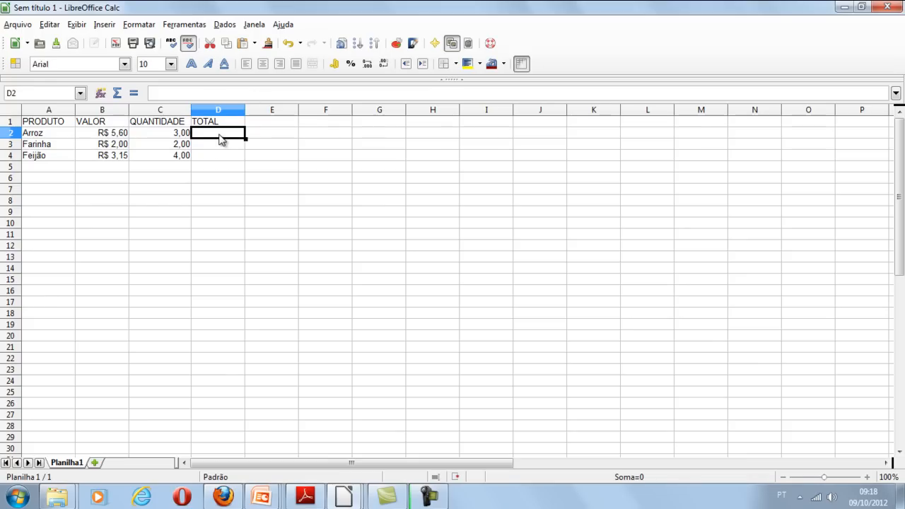
click(277, 93)
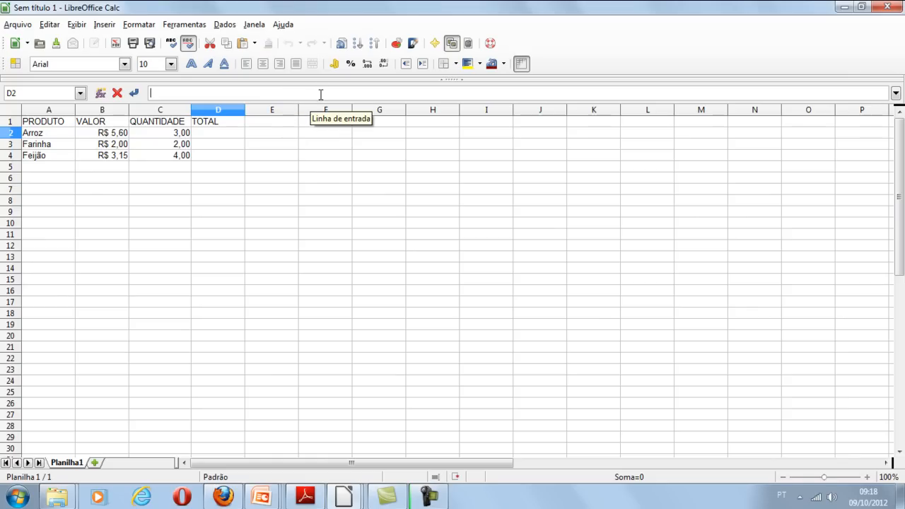
text(=)
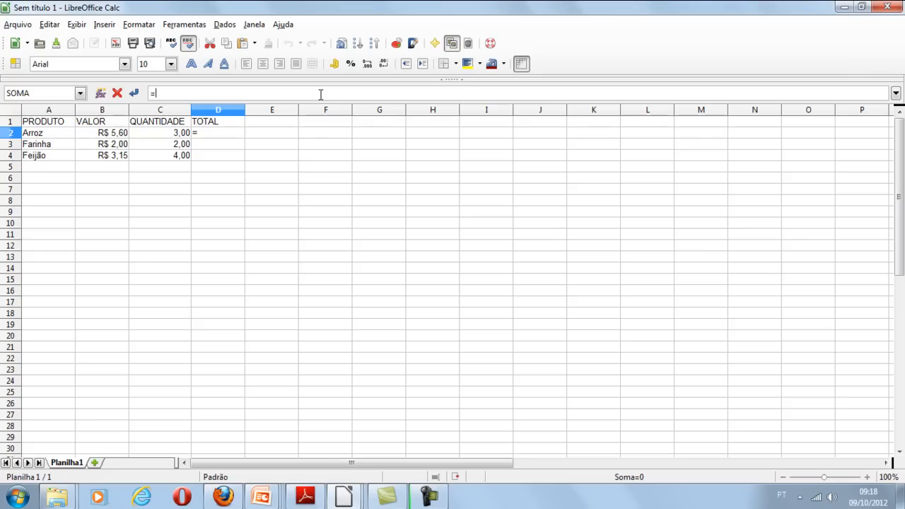
click(116, 138)
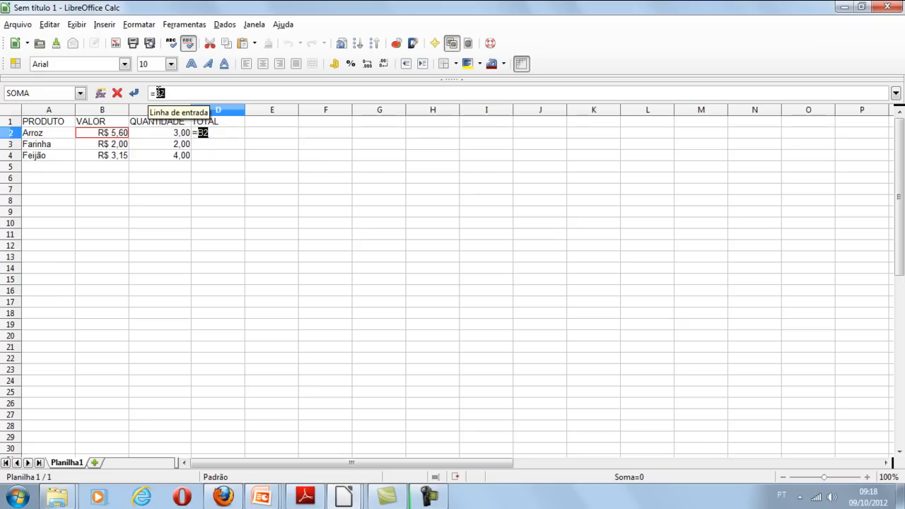
click(185, 93)
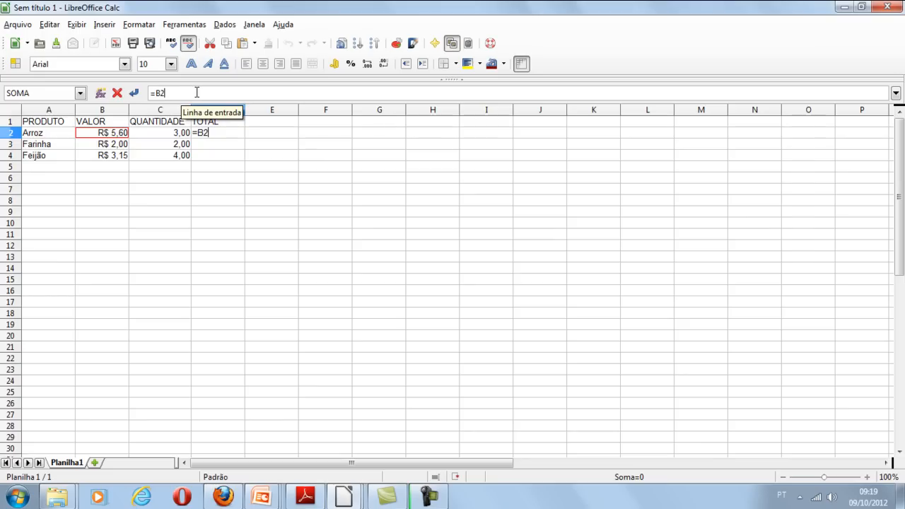
text(*)
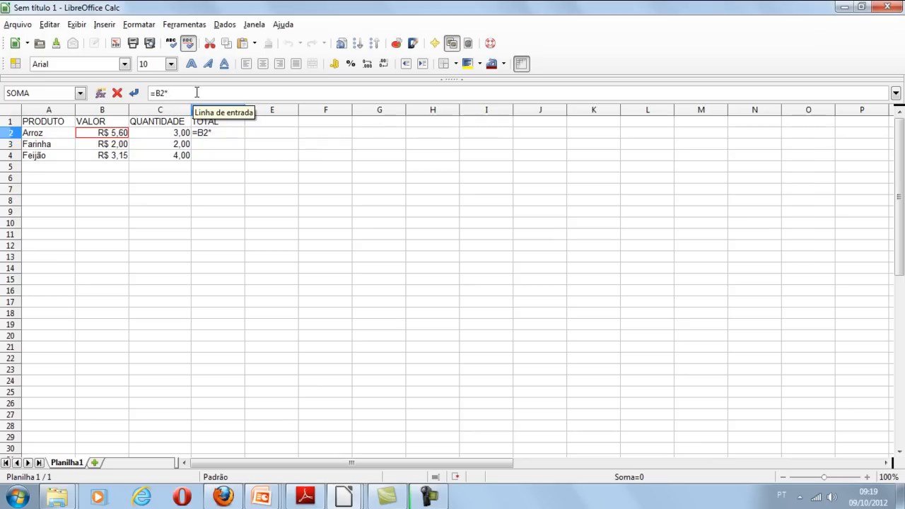
click(175, 137)
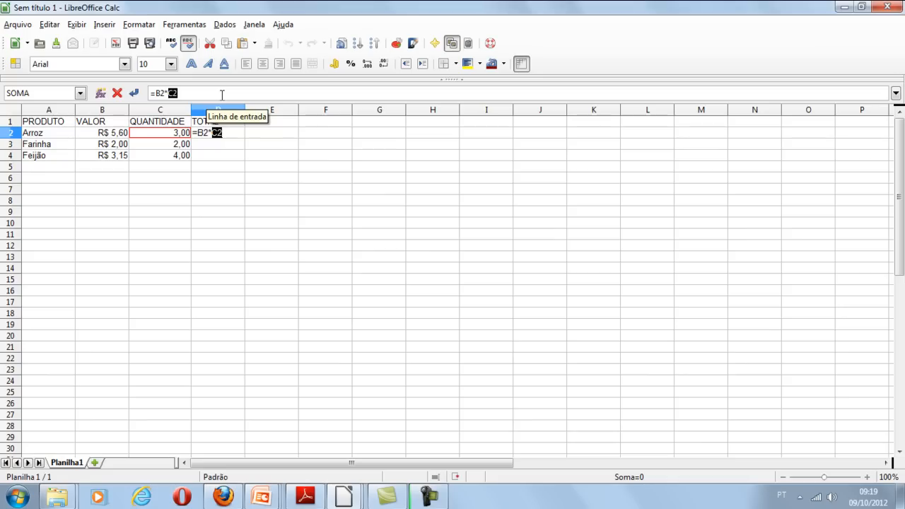
click(222, 96)
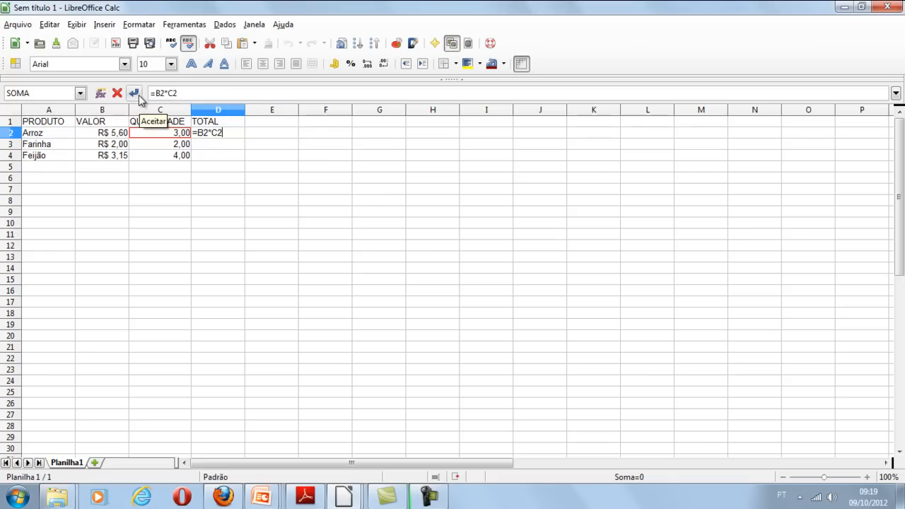
click(134, 94)
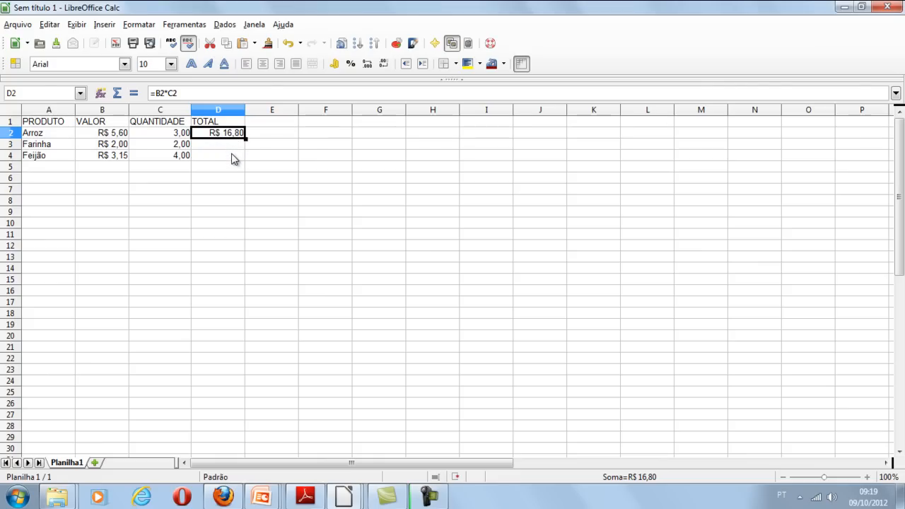
Try pasting a copy of the D2 formula into cells D3 and D4, and undo the paste.
click(186, 158)
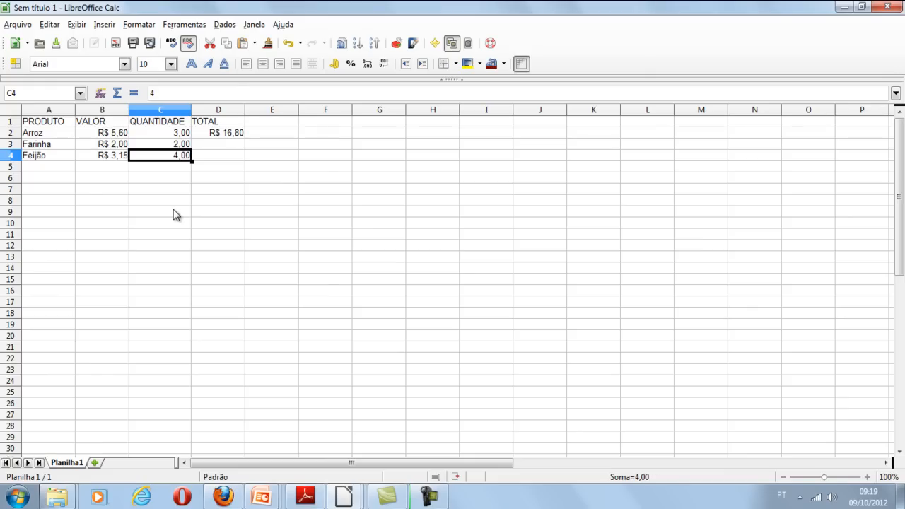
click(232, 137)
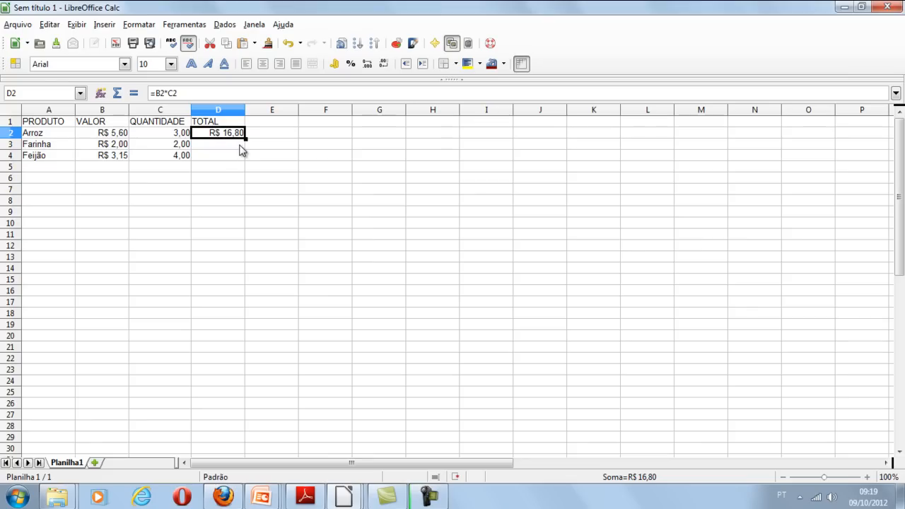
click(228, 51)
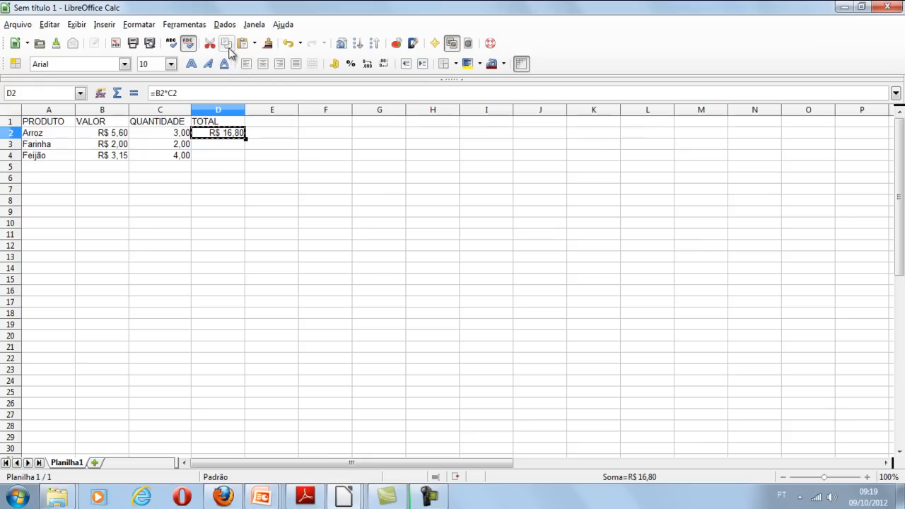
click(231, 147)
drag(231, 146, 233, 158)
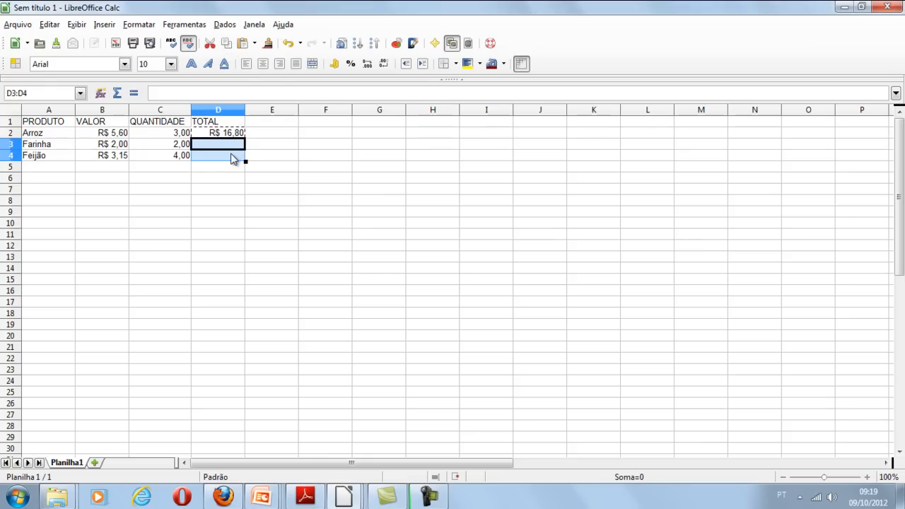
click(242, 43)
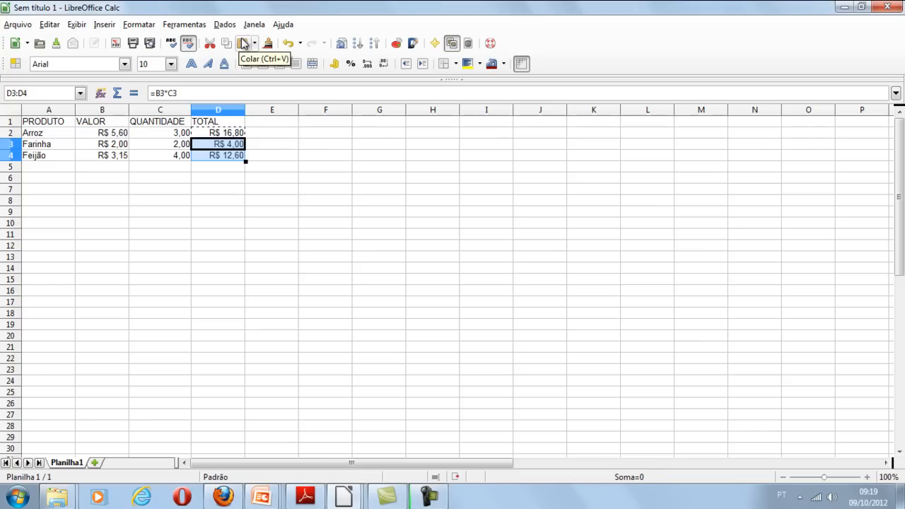
key(ctrl+z)
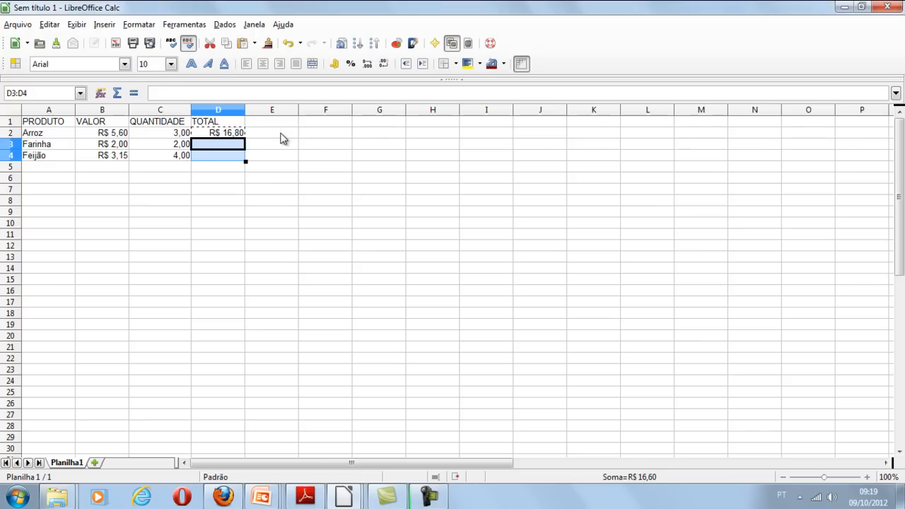
Fill the multiplication formula from D2 down through D4 for the Farinha and Feijão totals.
click(261, 136)
click(236, 126)
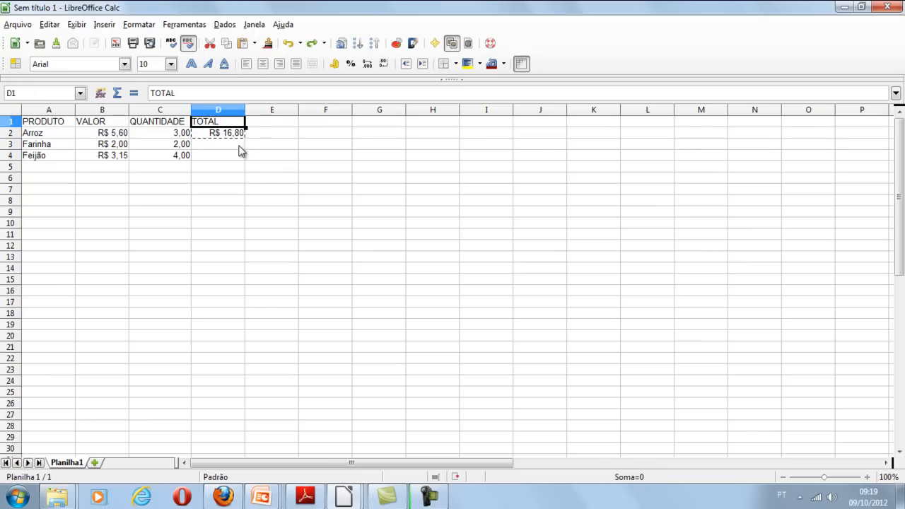
click(239, 139)
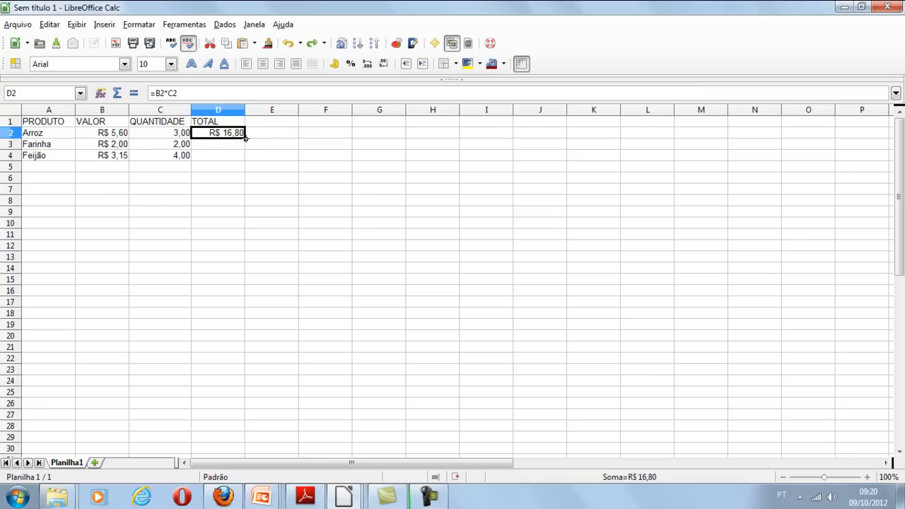
drag(246, 139, 246, 156)
drag(246, 158, 247, 162)
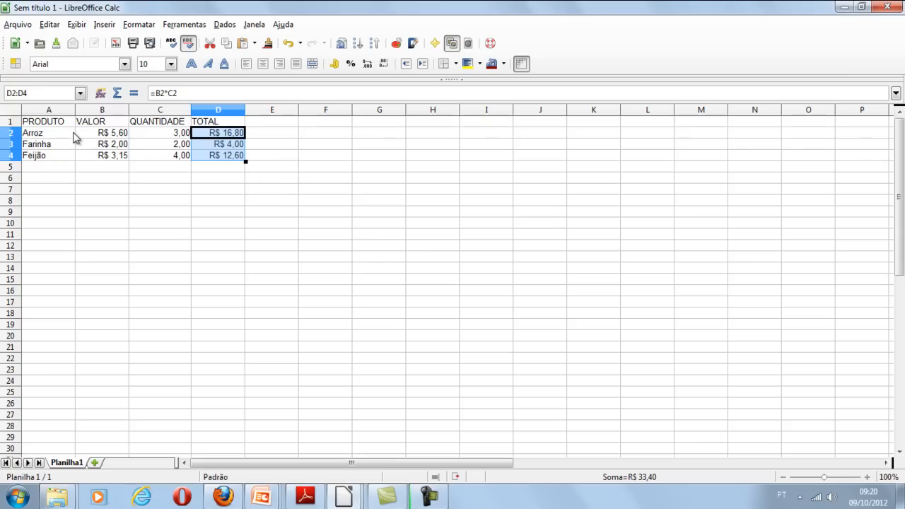
Add up the product totals in cell D6 with the formula =SOMA(D2:D5).
click(46, 137)
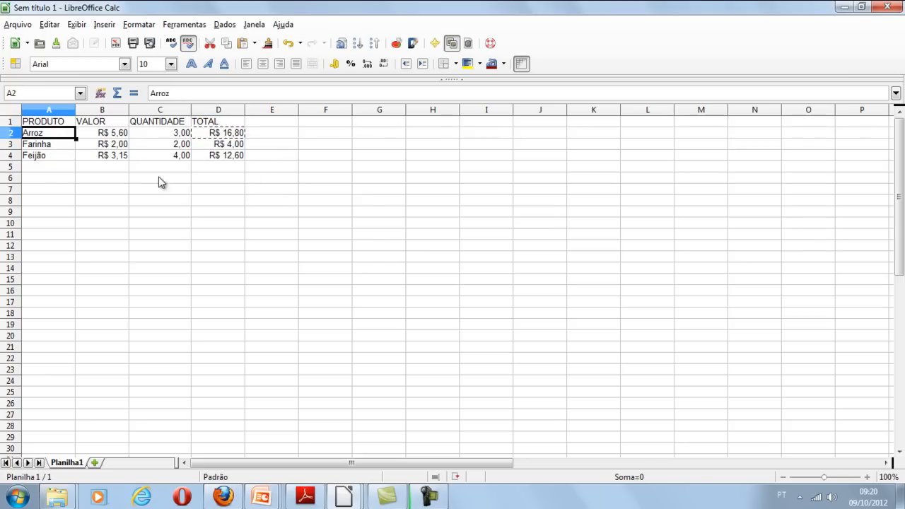
click(223, 188)
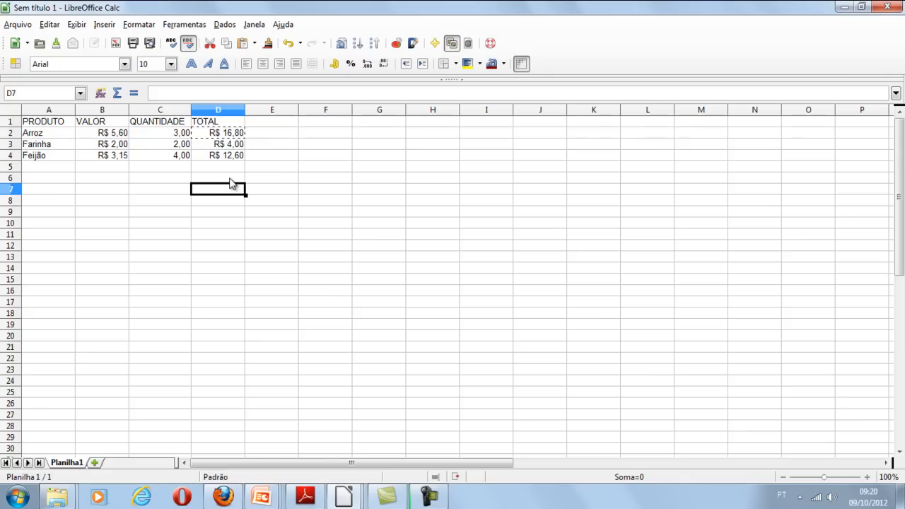
click(229, 177)
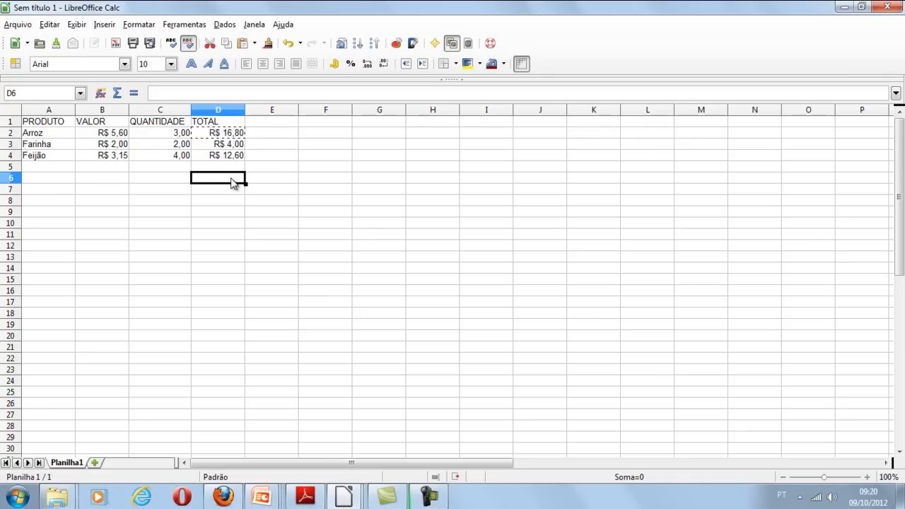
click(118, 94)
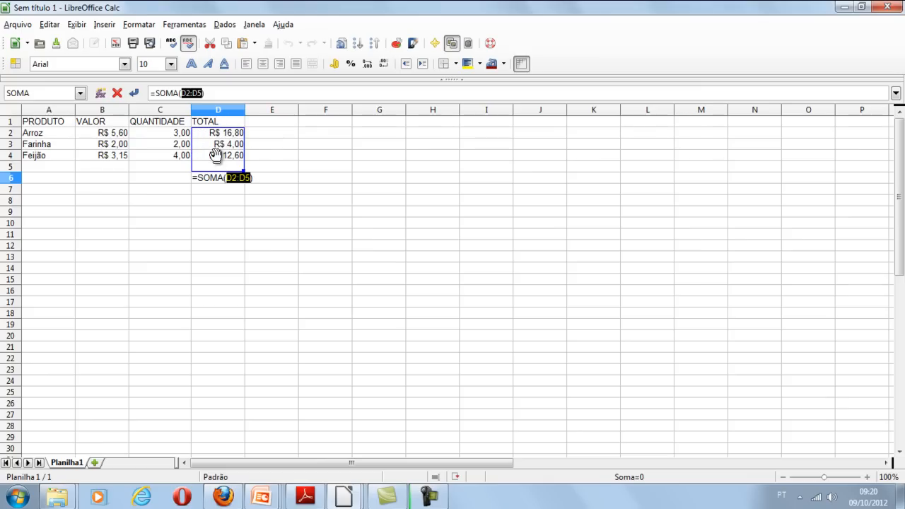
click(136, 97)
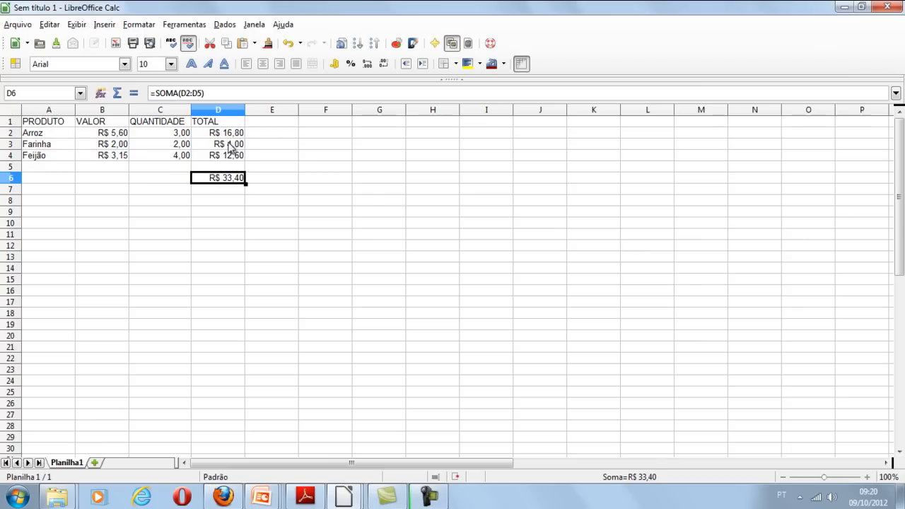
Set the Arroz quantity in cell C2 to 5.
click(179, 135)
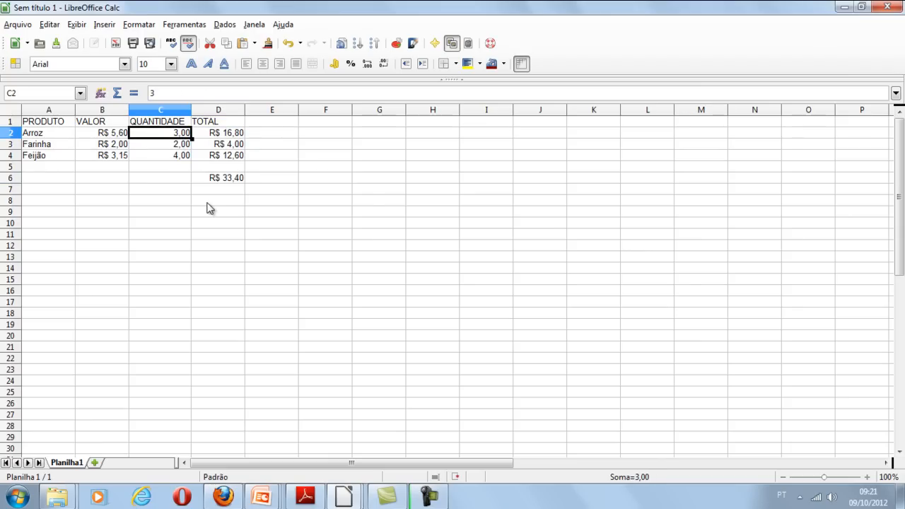
text(5)
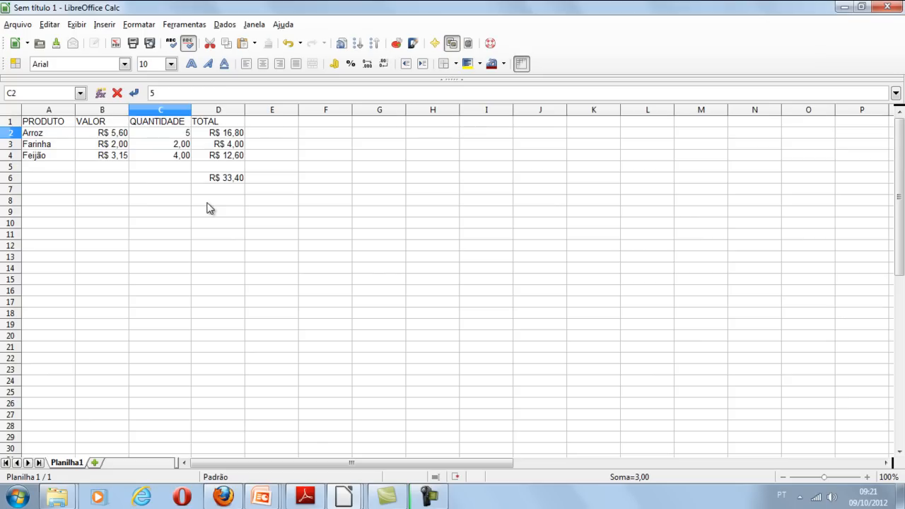
key(Return)
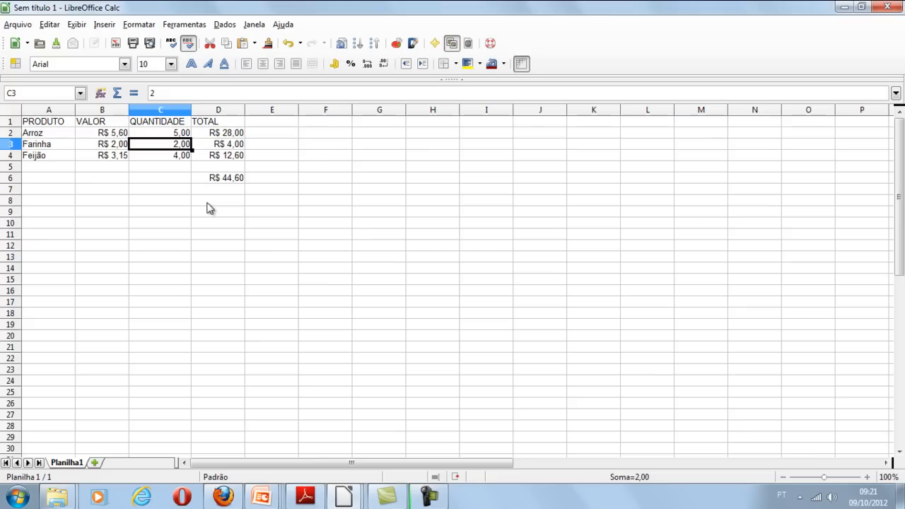
Check the recalculated Arroz total in D2 and the overall sum in D6.
key(Left)
key(Up)
key(Right)
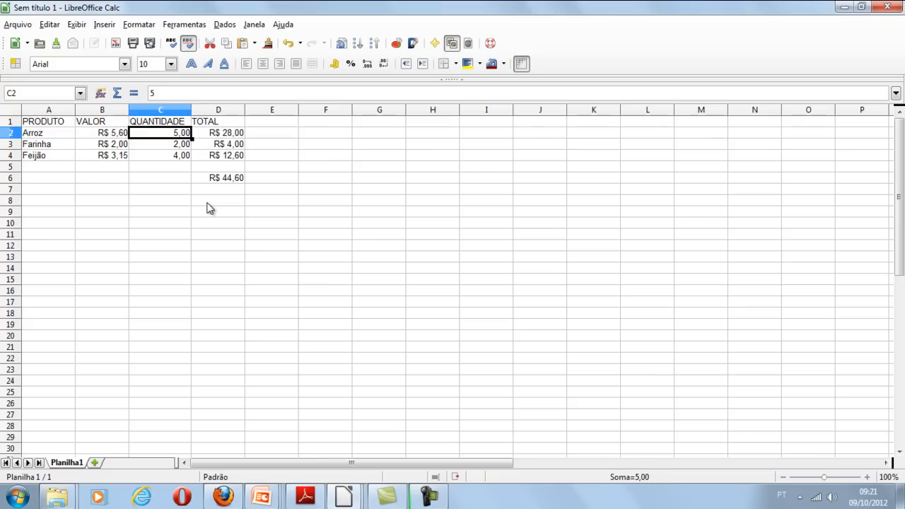
key(Right)
key(Down)
key(Down)
key(Down)
key(Down)
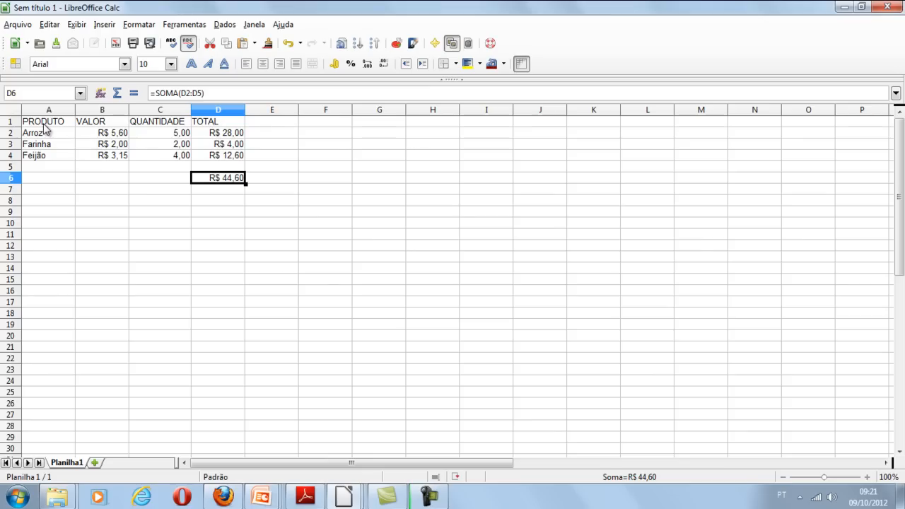
Start a chart from the PRODUTO and VALOR data in A1:B4, choose the normal Pizza type, and proceed to the data range settings.
drag(44, 127, 104, 157)
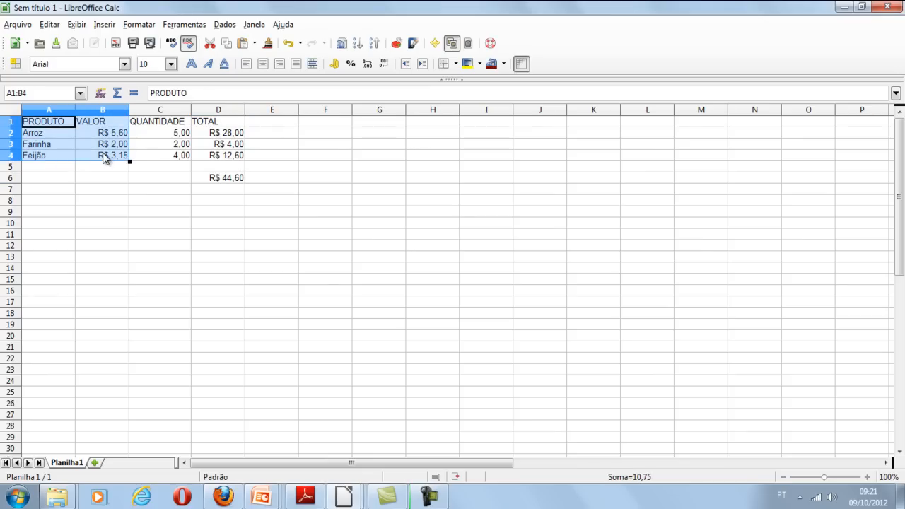
click(396, 43)
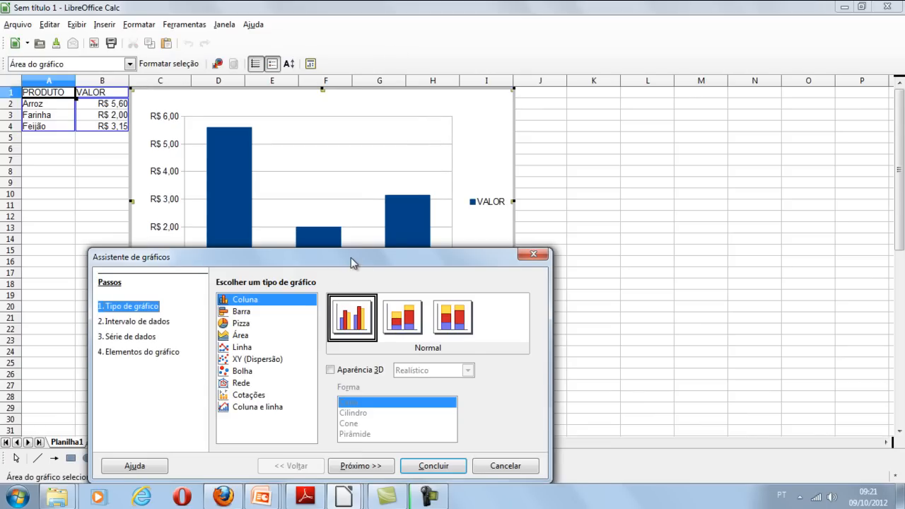
drag(348, 259, 495, 154)
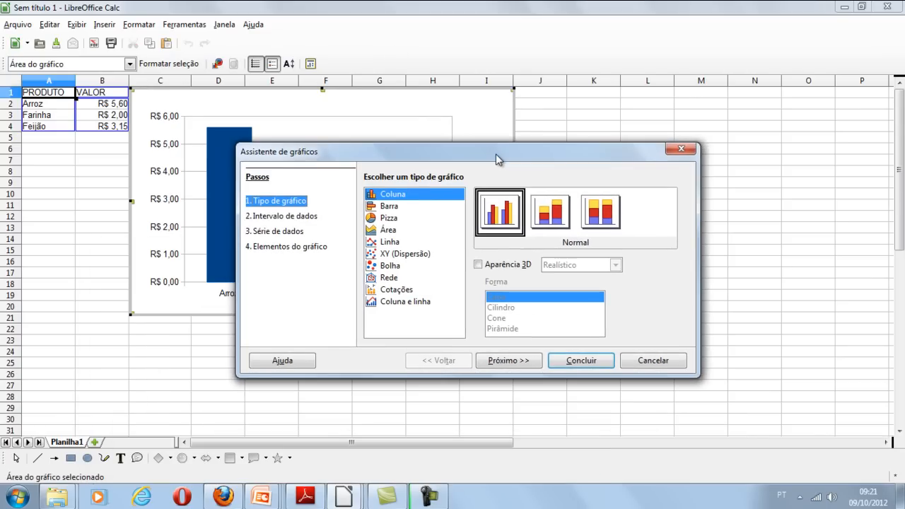
click(387, 221)
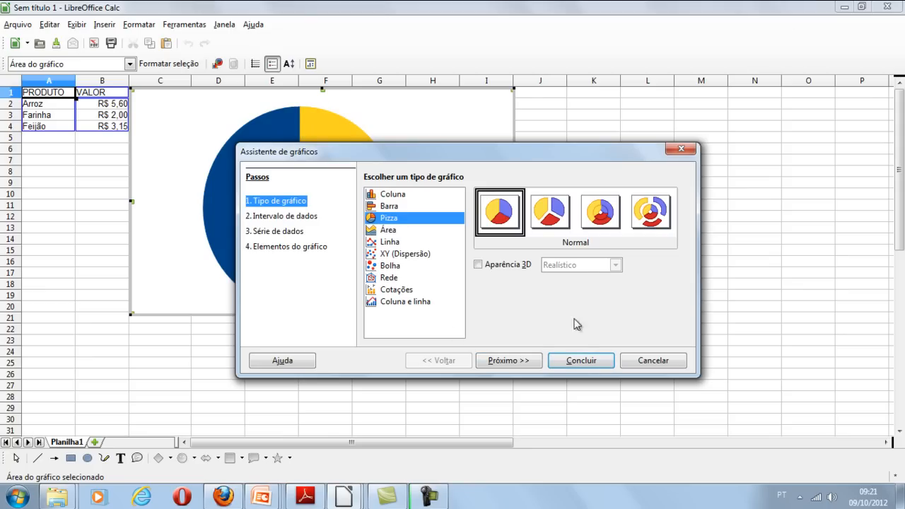
mouse_move(596, 157)
mouse_down()
mouse_move(525, 304)
mouse_move(536, 265)
mouse_move(495, 253)
mouse_move(607, 81)
mouse_move(585, 164)
mouse_up()
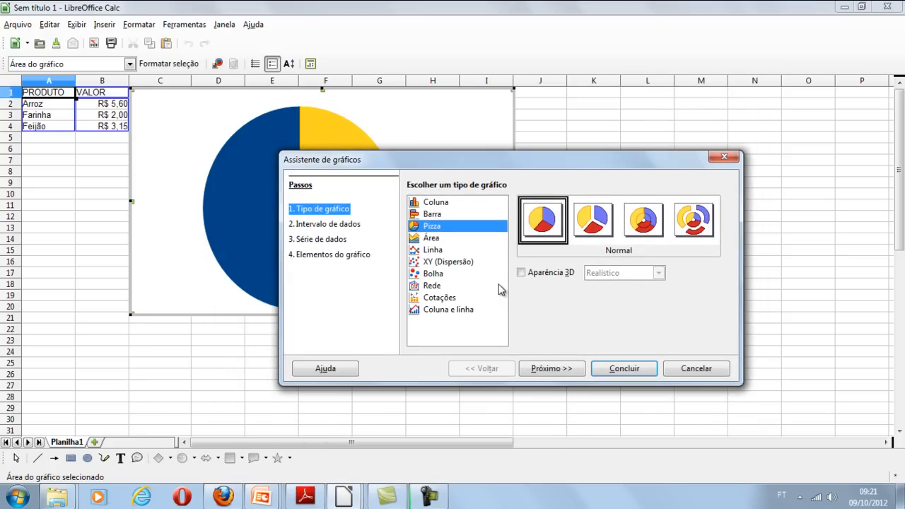
click(545, 373)
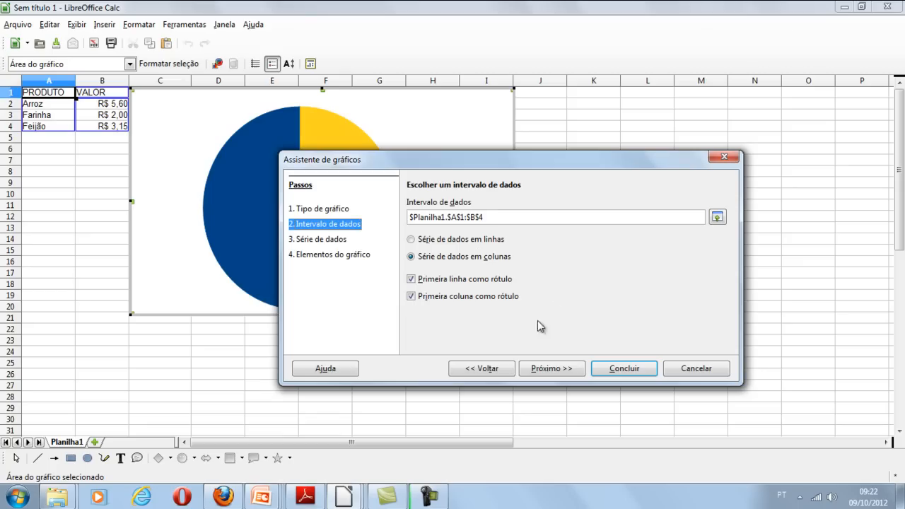
Keep the proposed data range and series, enter the title COMPRAS and the subtitle Novembro, and finish creating the pie chart.
click(549, 370)
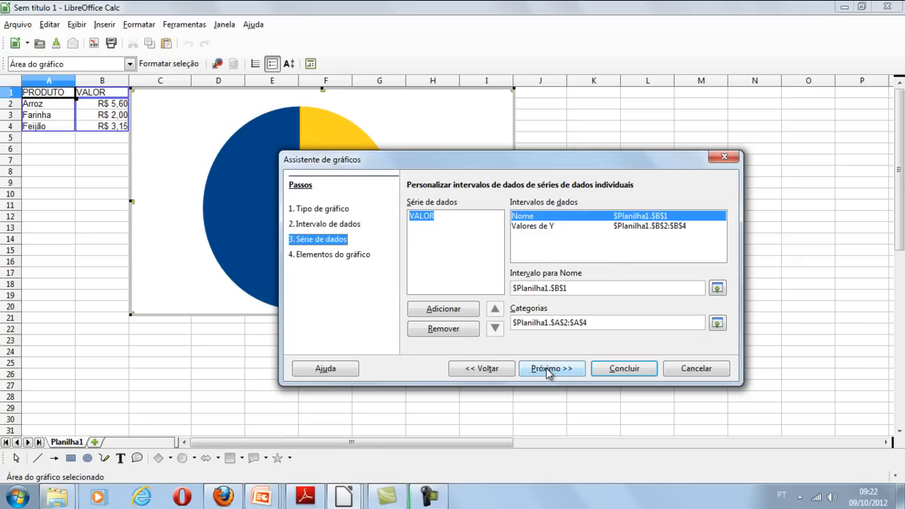
click(548, 371)
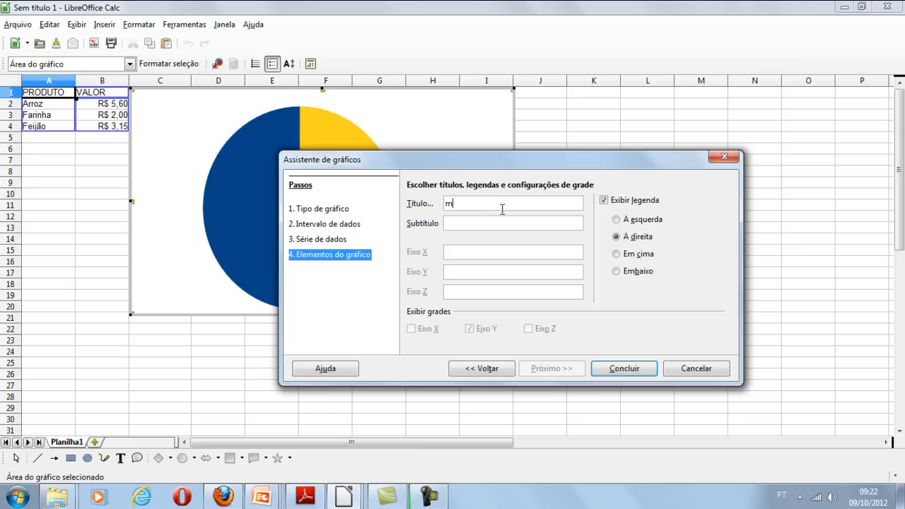
key(BackSpace)
text(cOMPR)
key(Delete)
text(C)
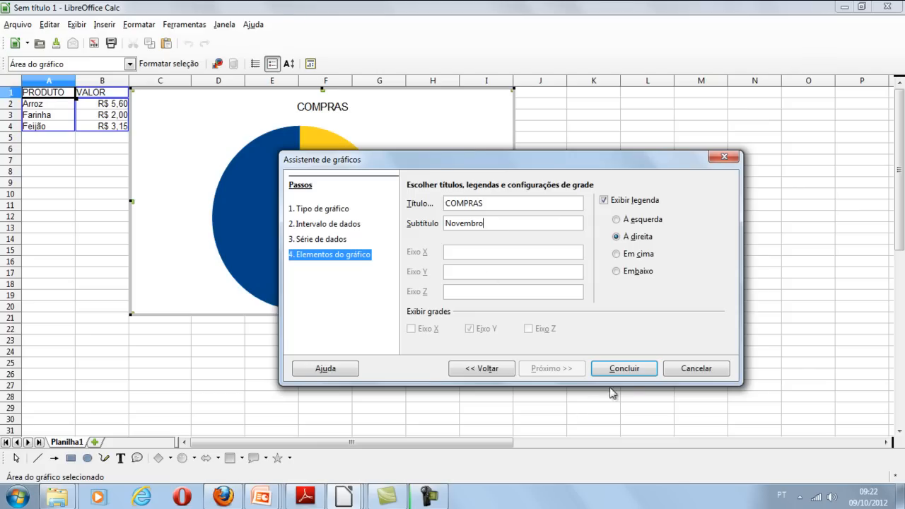
click(625, 373)
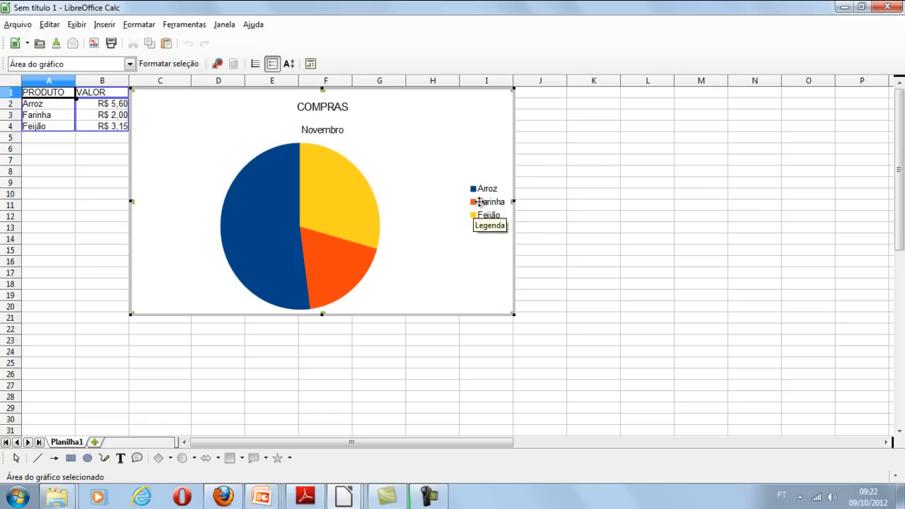
Insert a single data label on the yellow Feijão slice of the pie chart.
click(318, 215)
click(272, 187)
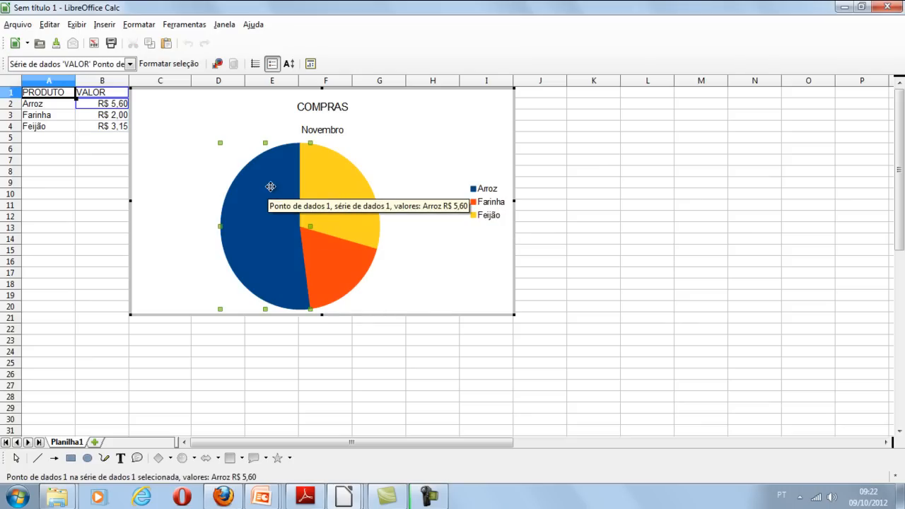
click(301, 215)
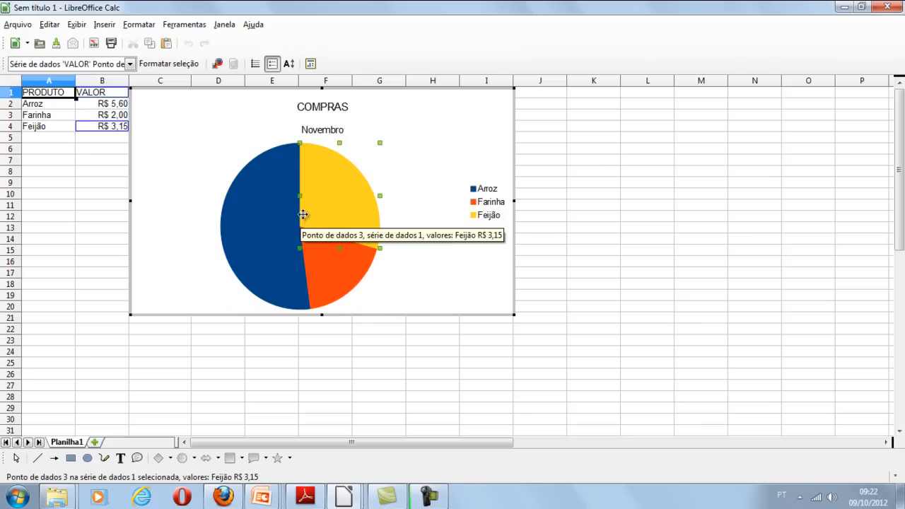
right_click(302, 220)
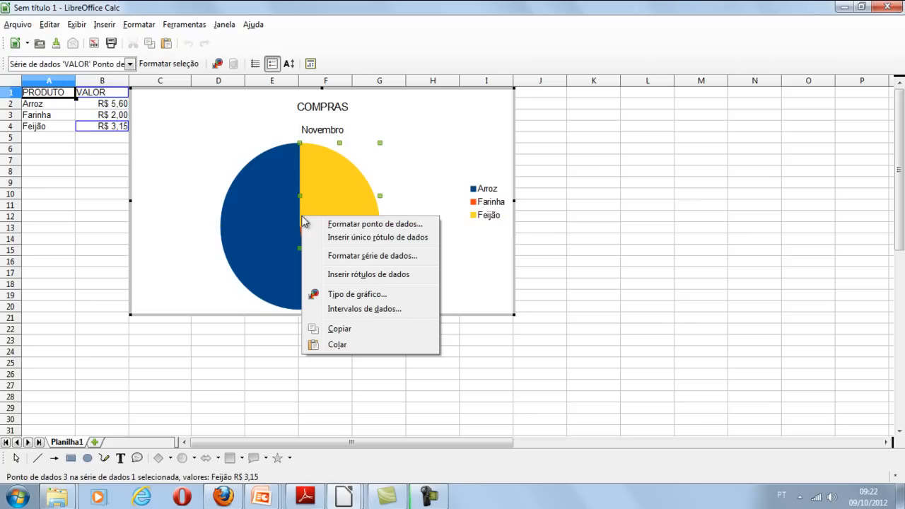
click(349, 238)
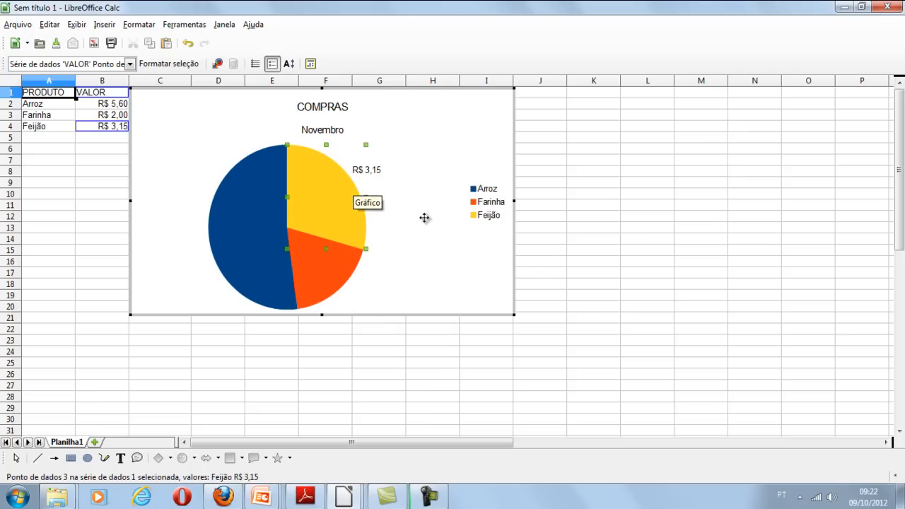
Insert single data labels on the orange Farinha slice and the blue Arroz slice of the pie chart.
click(318, 284)
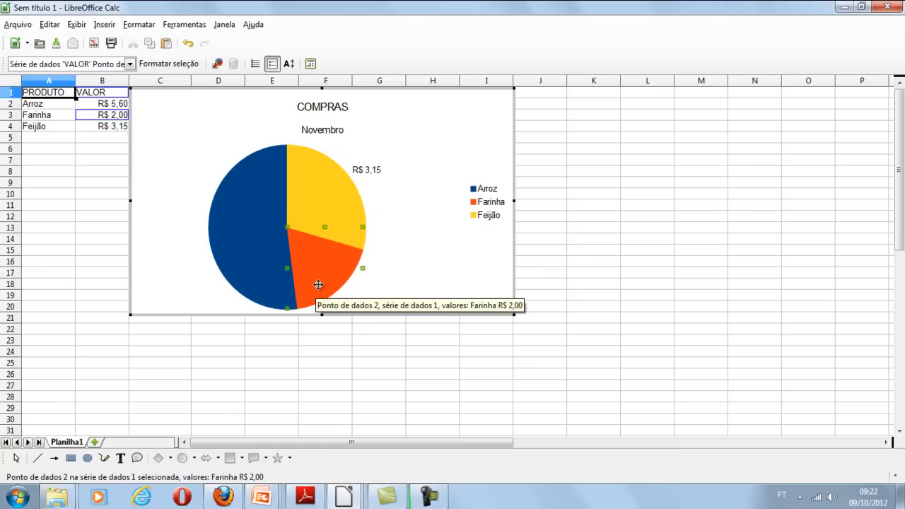
right_click(318, 284)
click(335, 306)
click(242, 236)
right_click(242, 236)
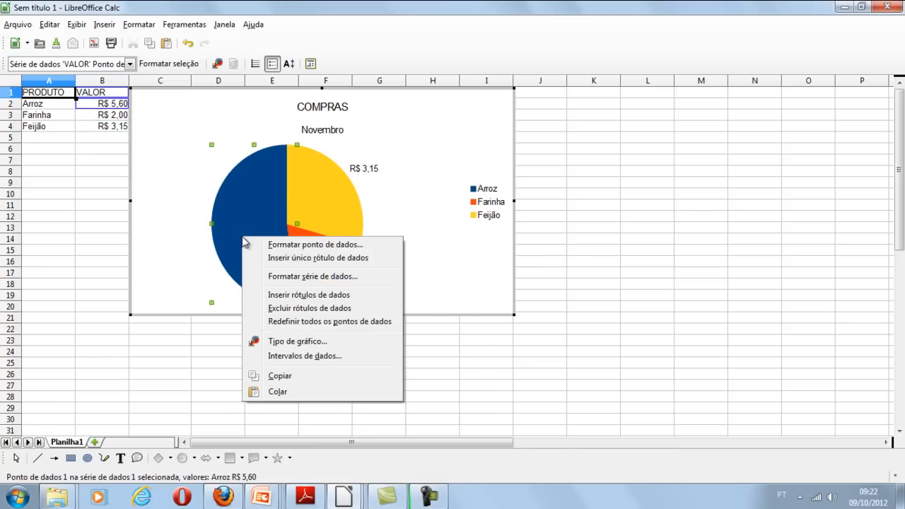
click(268, 262)
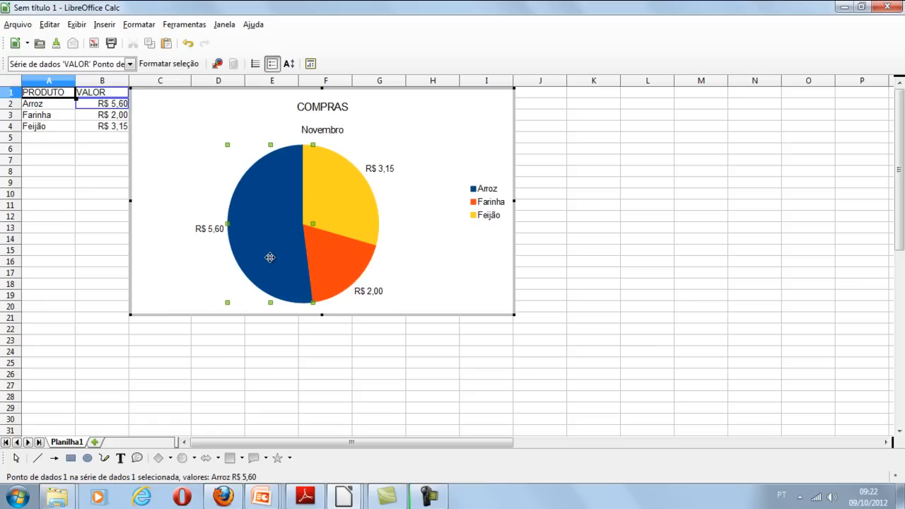